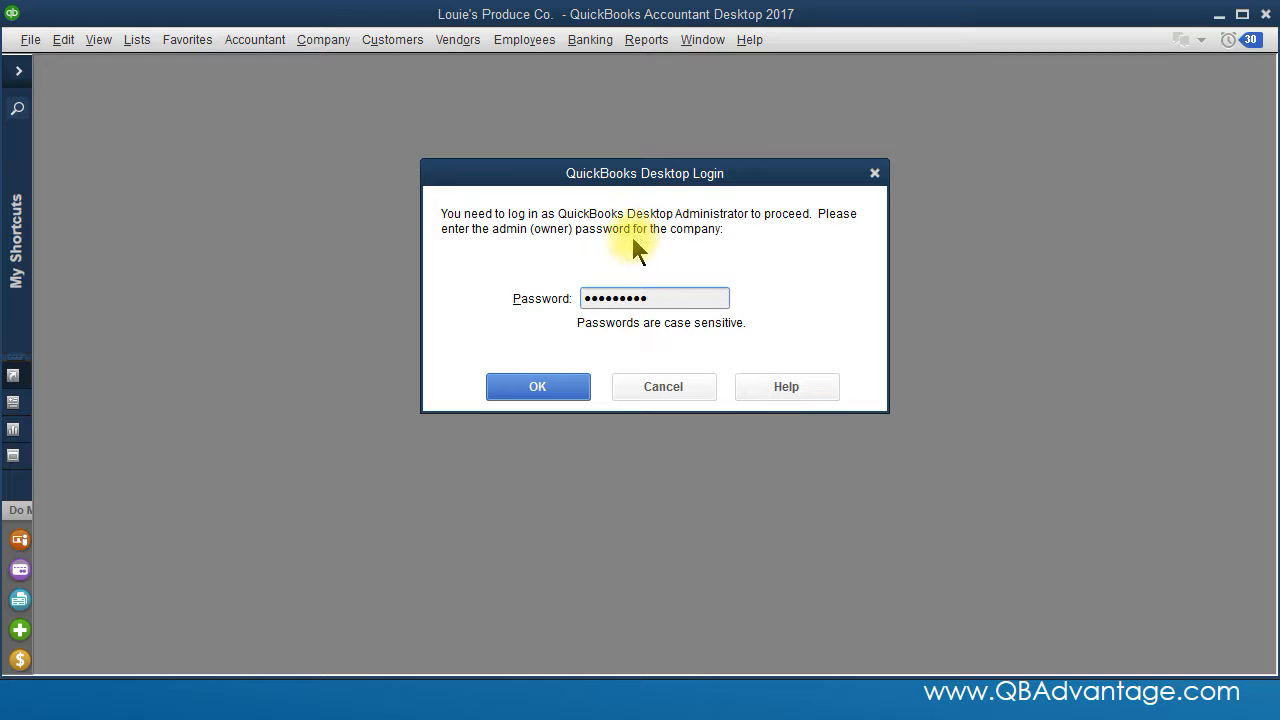
Submit the administrator password and add a new user, entering the user name and a password with its confirmation.
left_click(533, 387)
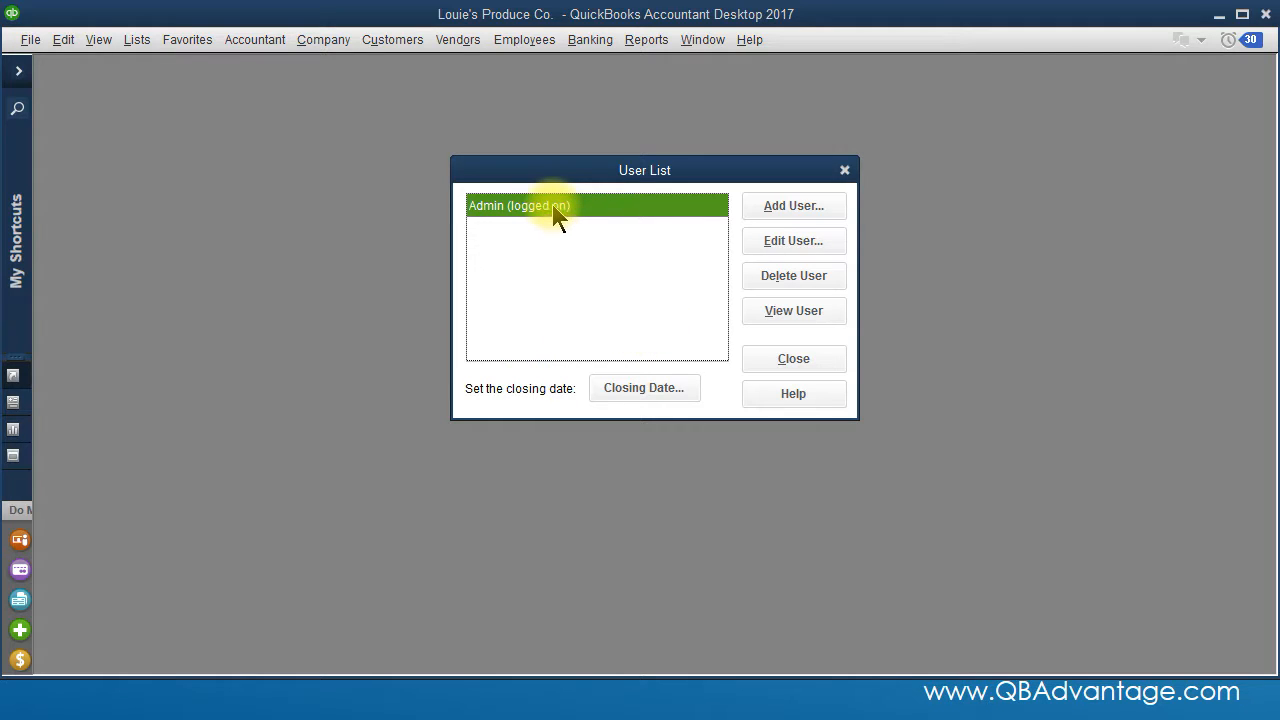
left_click(790, 206)
type("Susan")
key("Tab")
left_click(671, 214)
key("Tab")
type("********")
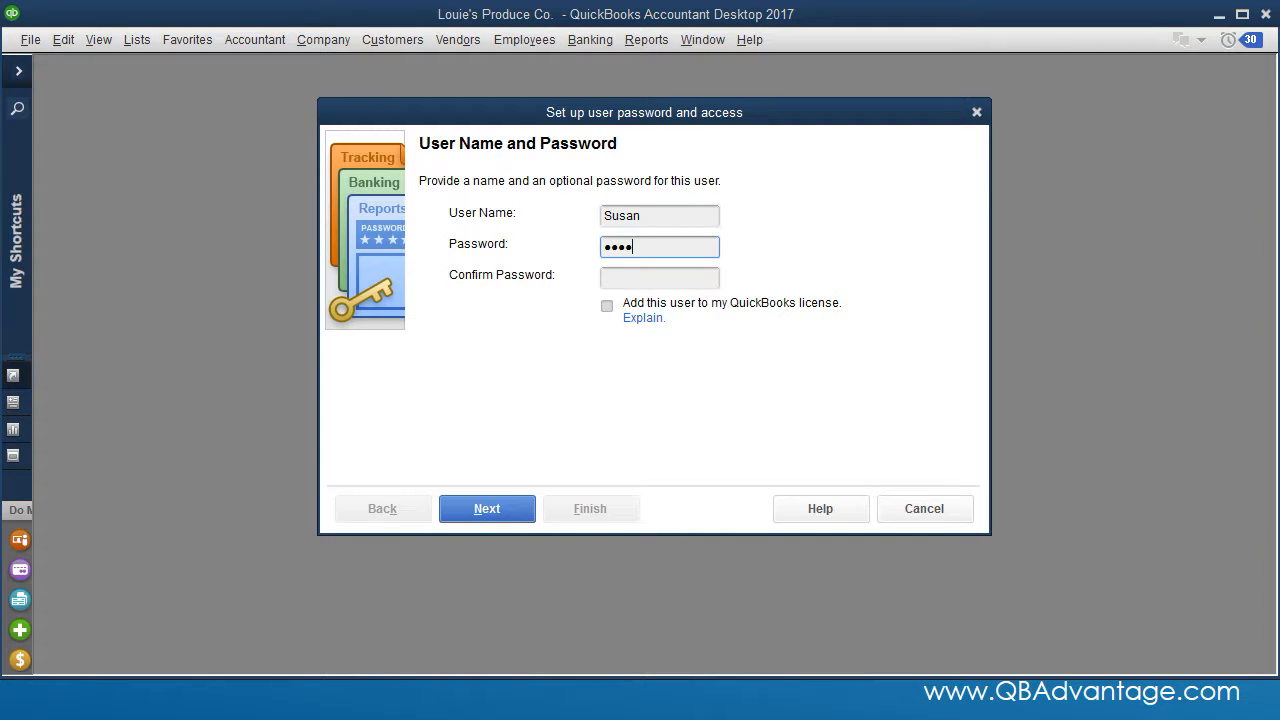
type("*")
key("Tab")
type("********")
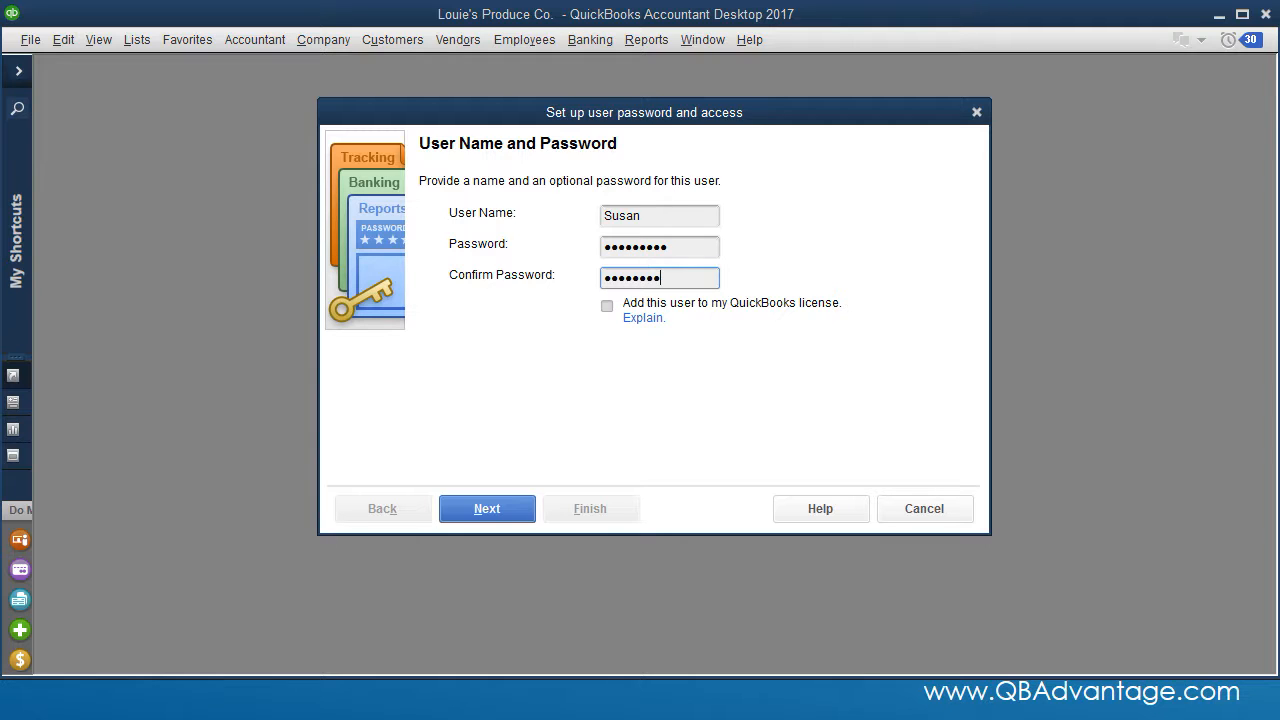
type("*")
key("Tab")
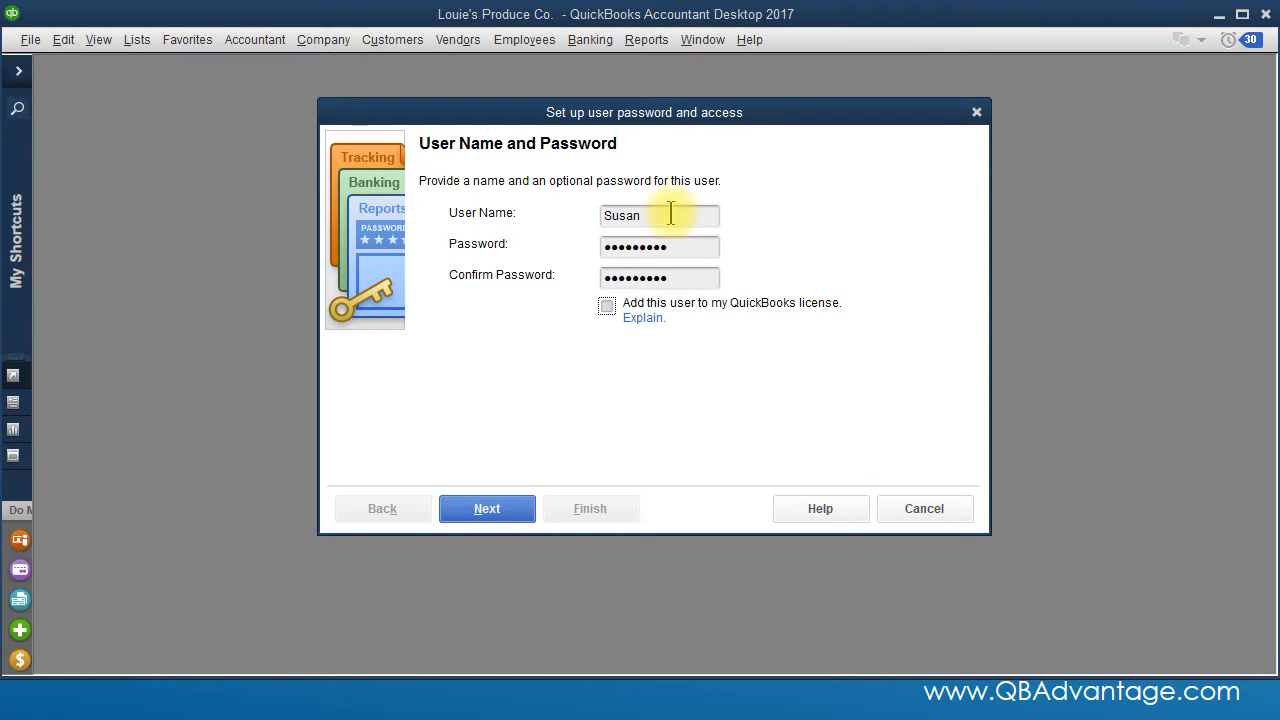
left_click(494, 506)
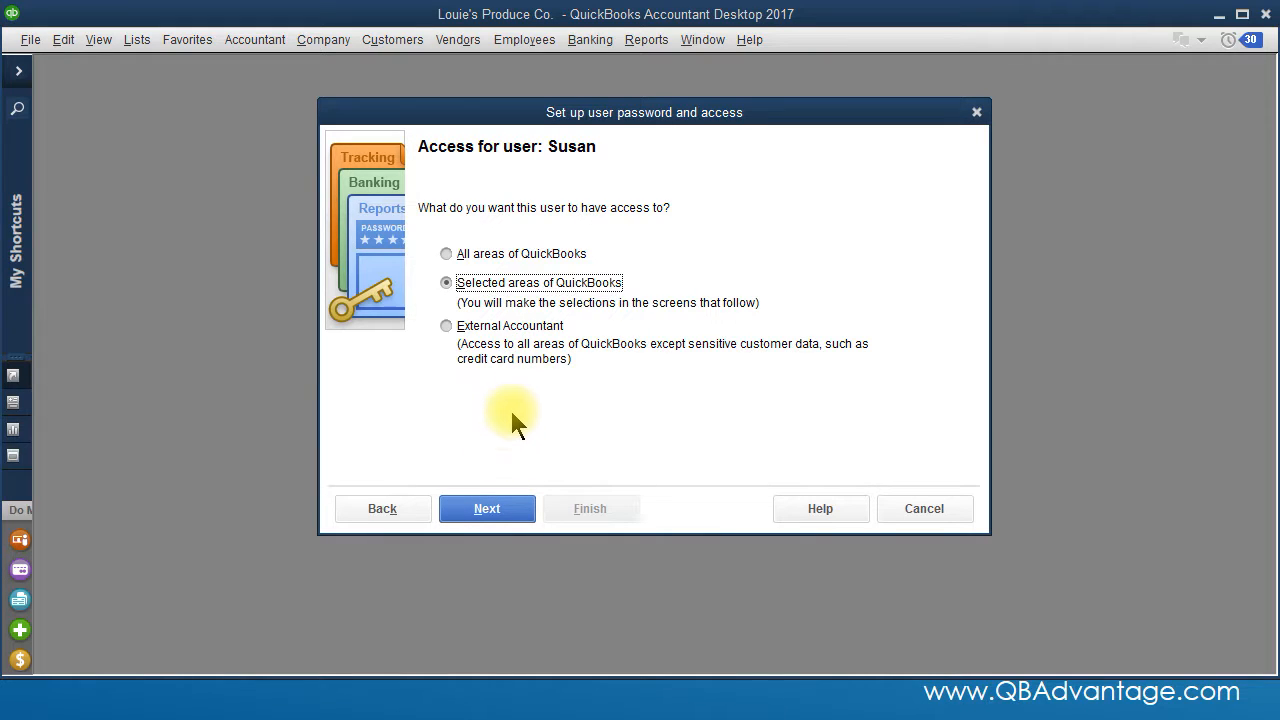
Give the new user access to selected areas of QuickBooks and continue to the individual area settings.
left_click(445, 254)
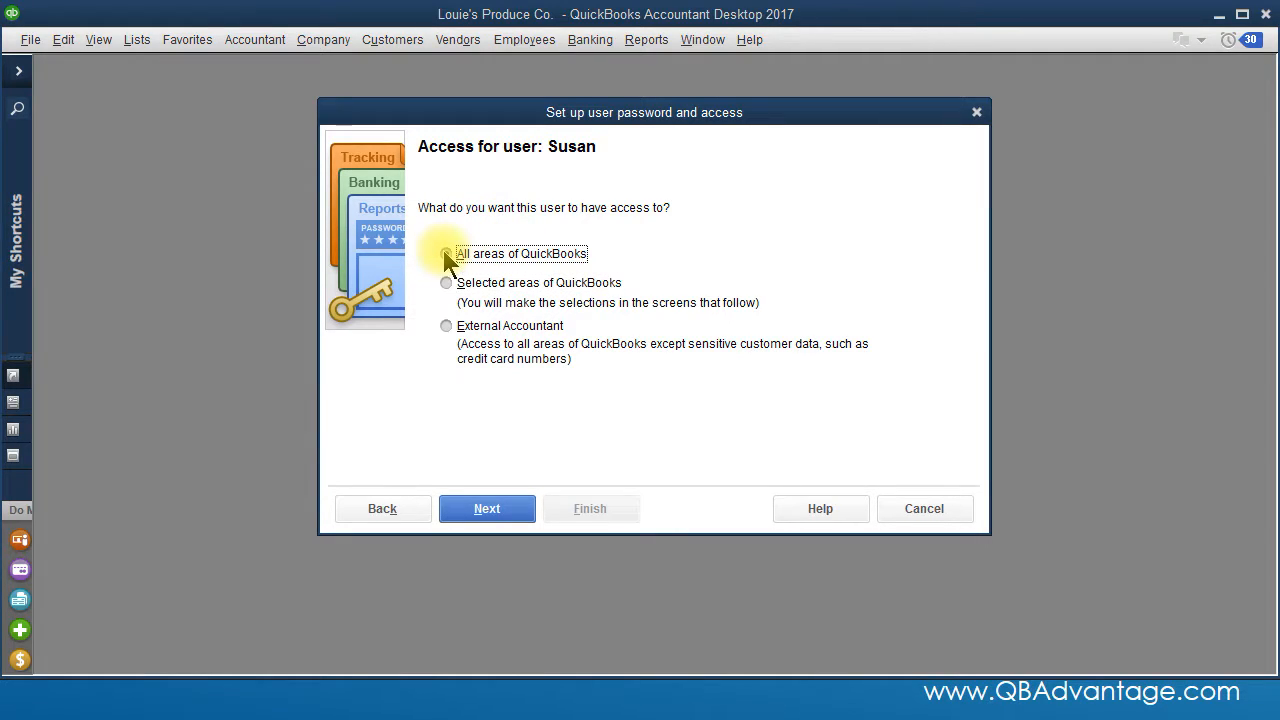
left_click(445, 283)
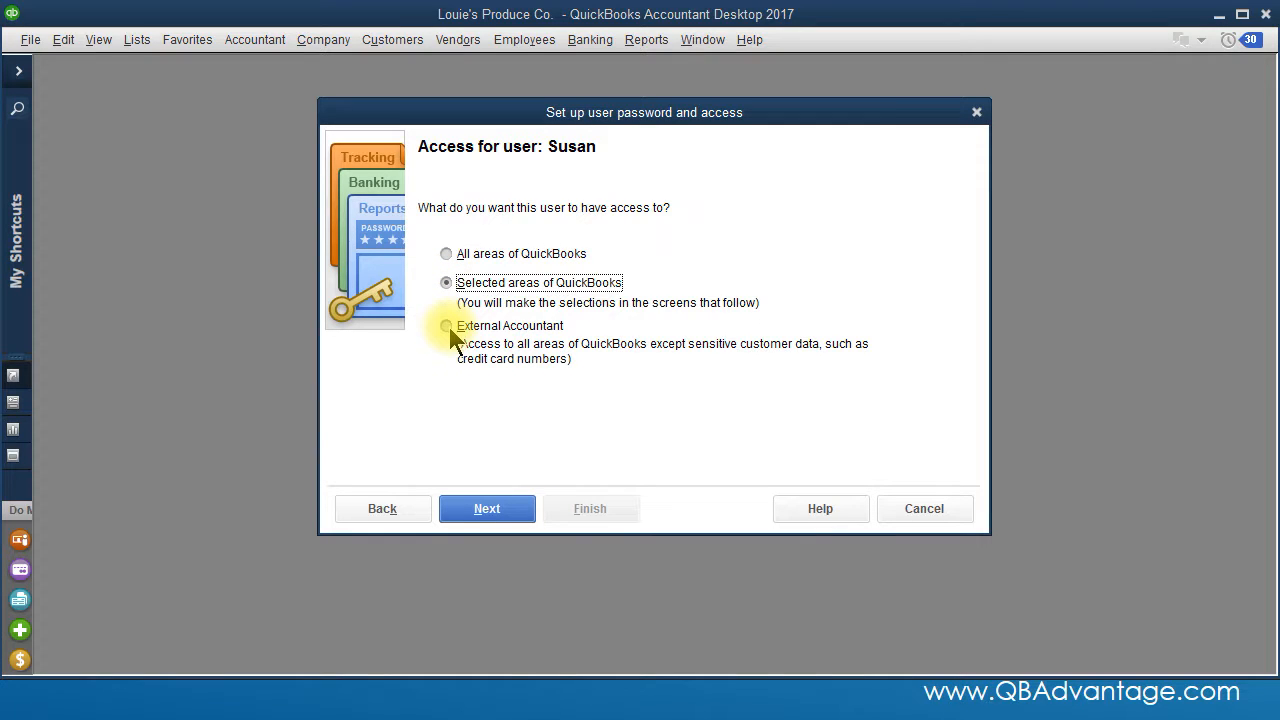
left_click(446, 327)
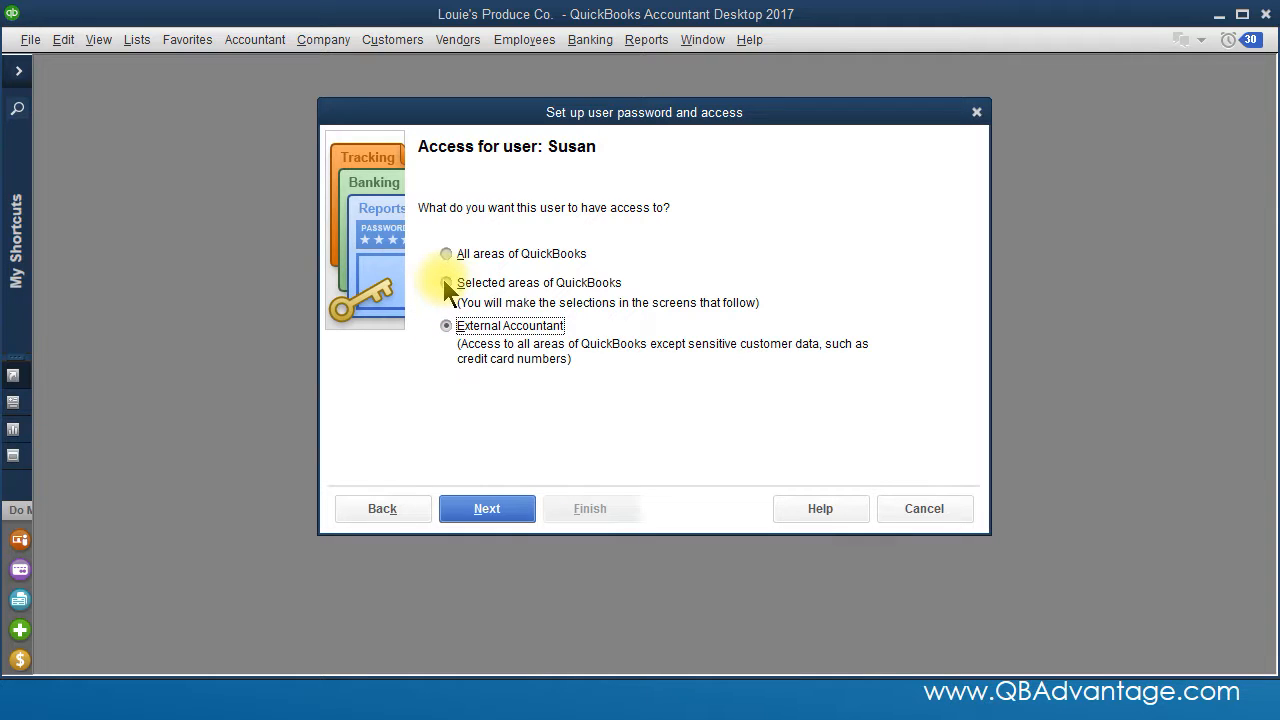
left_click(447, 285)
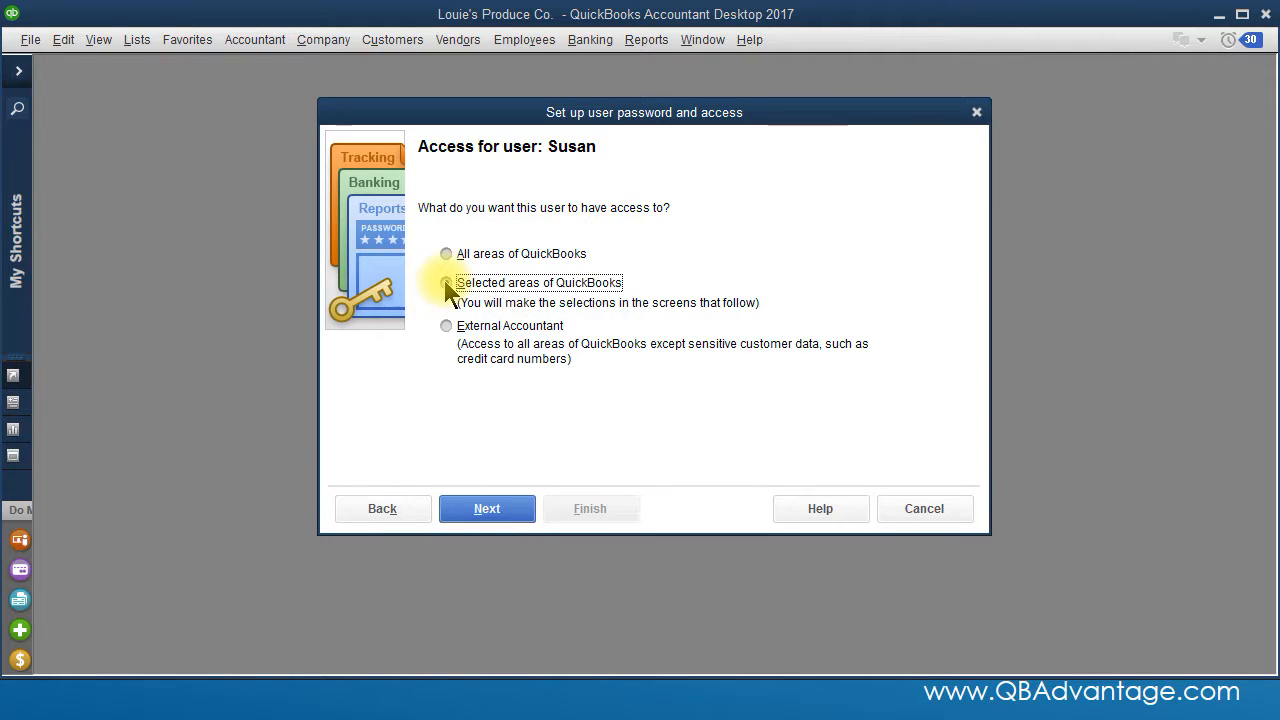
left_click(485, 511)
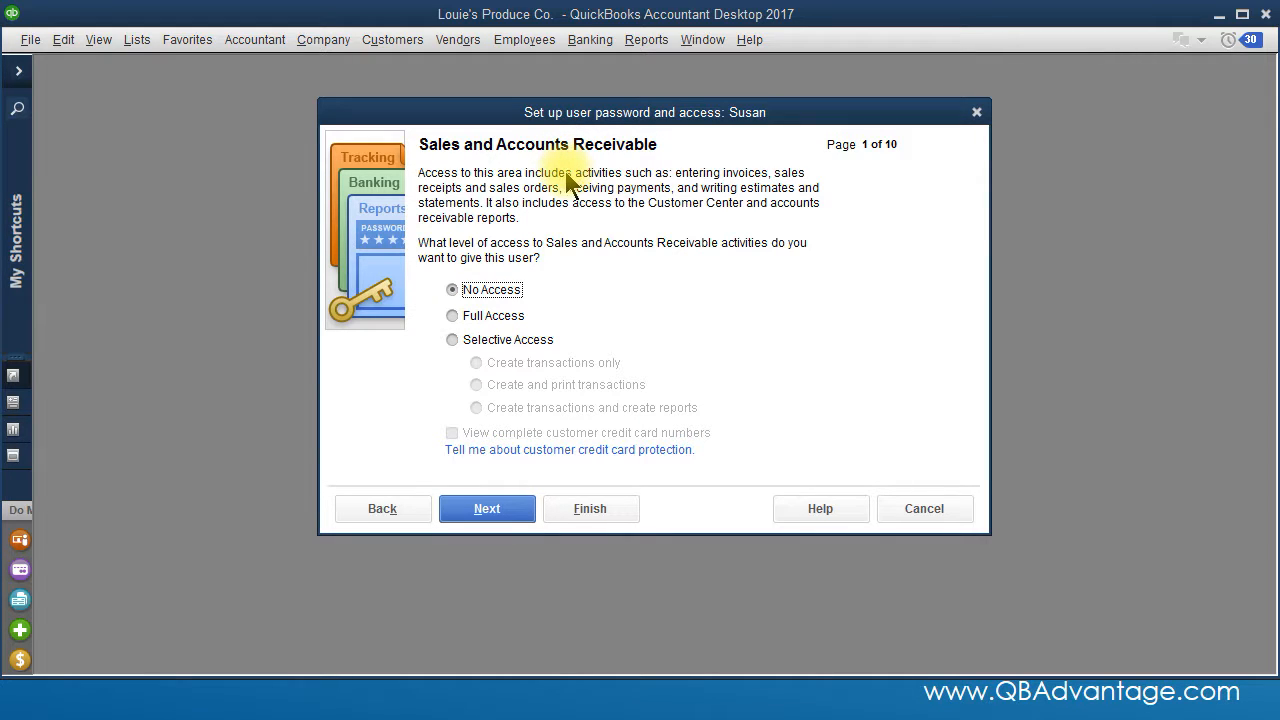
Grant full access to Sales and Accounts Receivable, and leave Purchases and Accounts Payable at No Access.
left_click(453, 317)
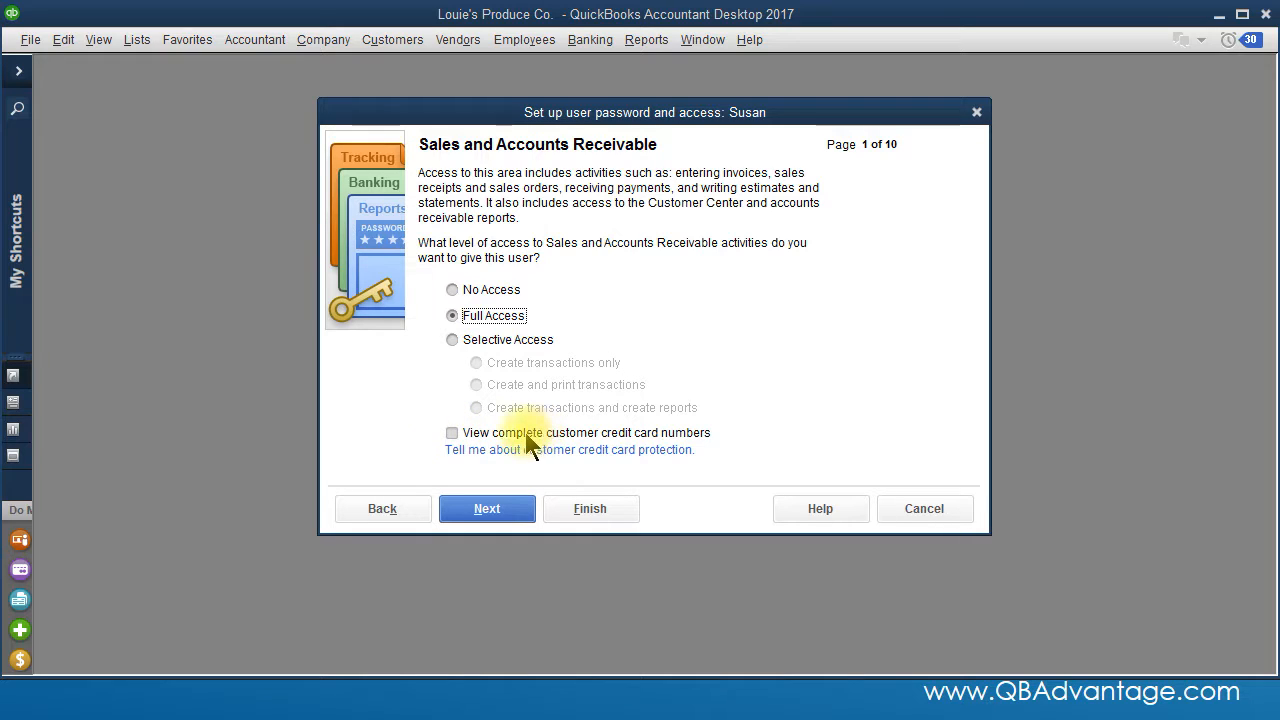
left_click(487, 512)
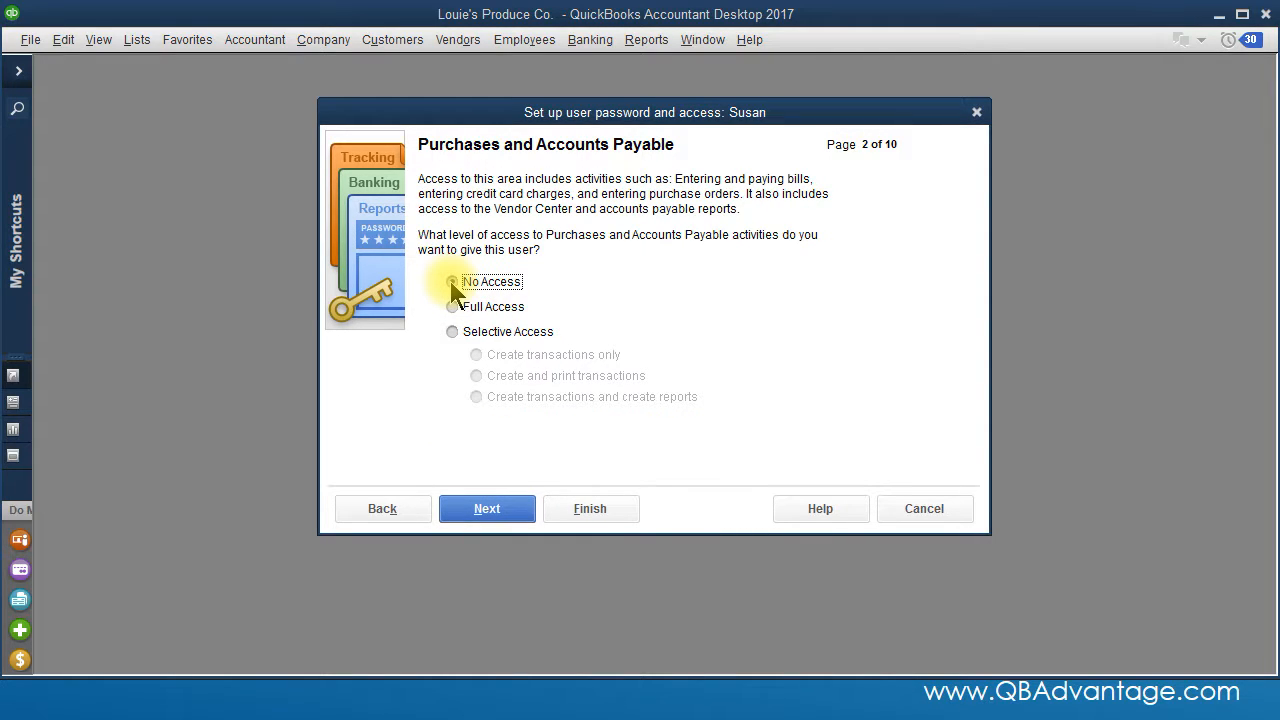
left_click(490, 510)
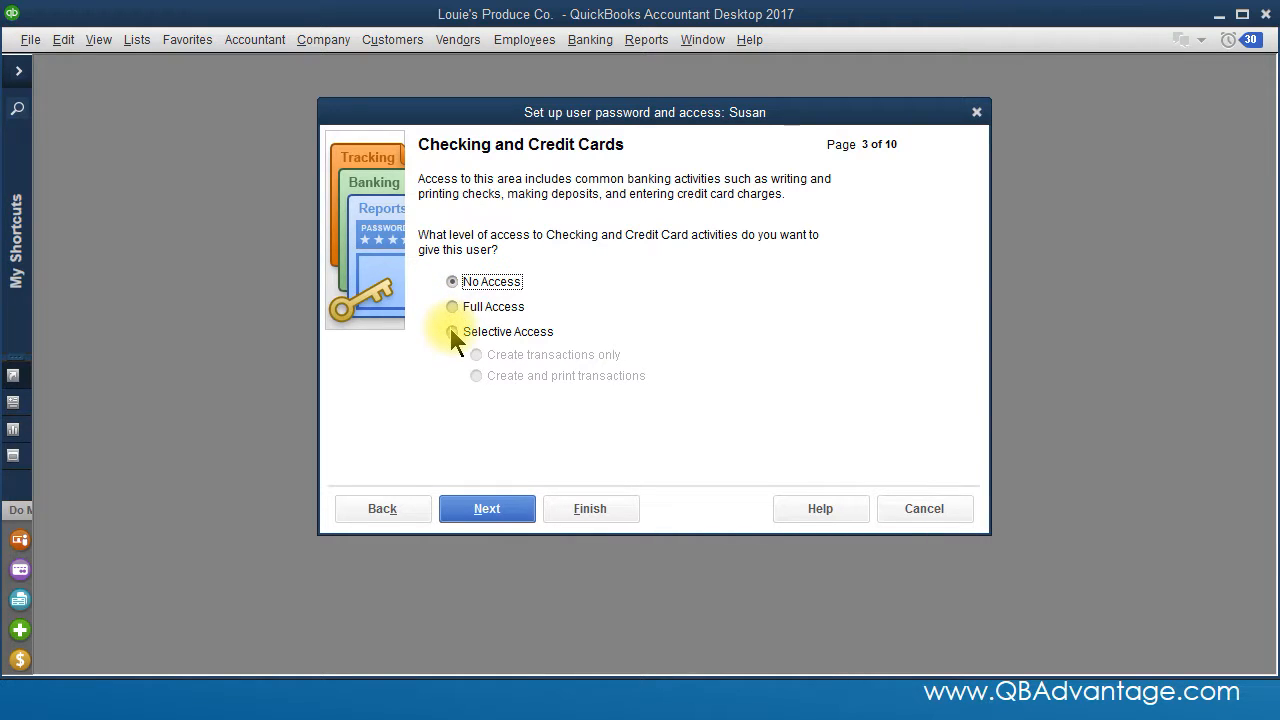
Set Checking and Credit Cards to Selective Access with the Create transactions only option.
left_click(452, 332)
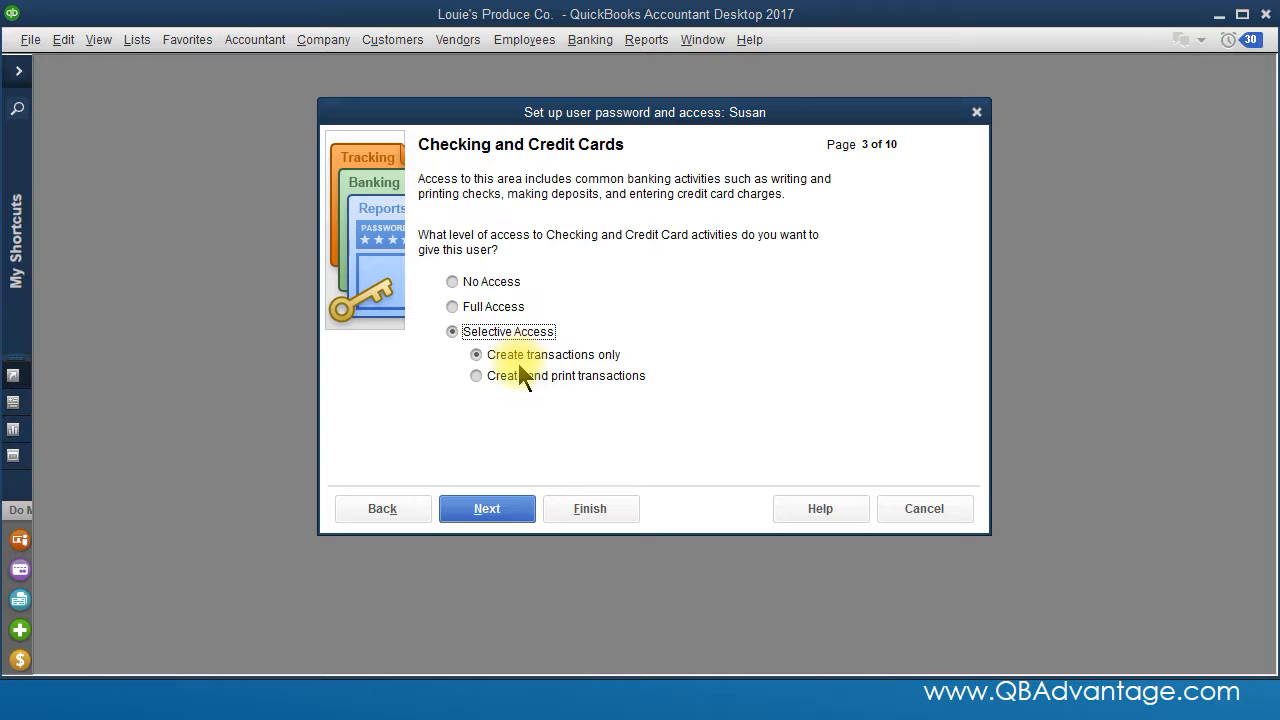
left_click(477, 374)
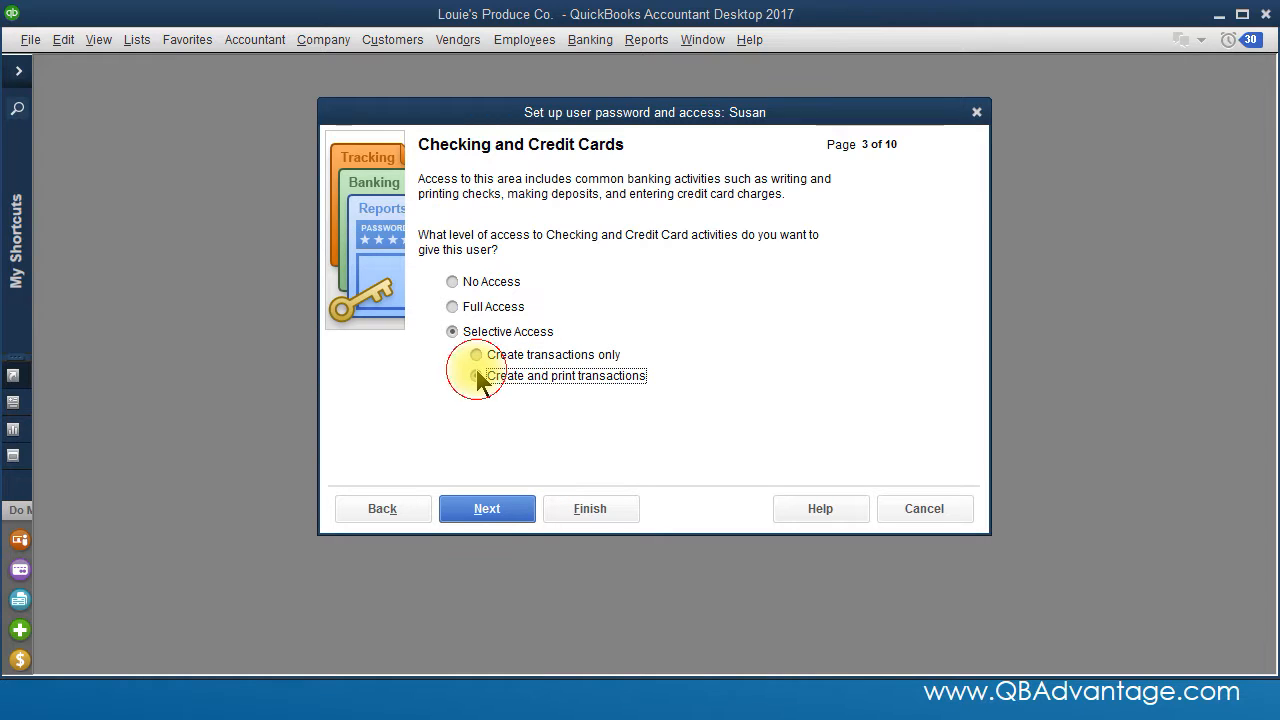
left_click(477, 356)
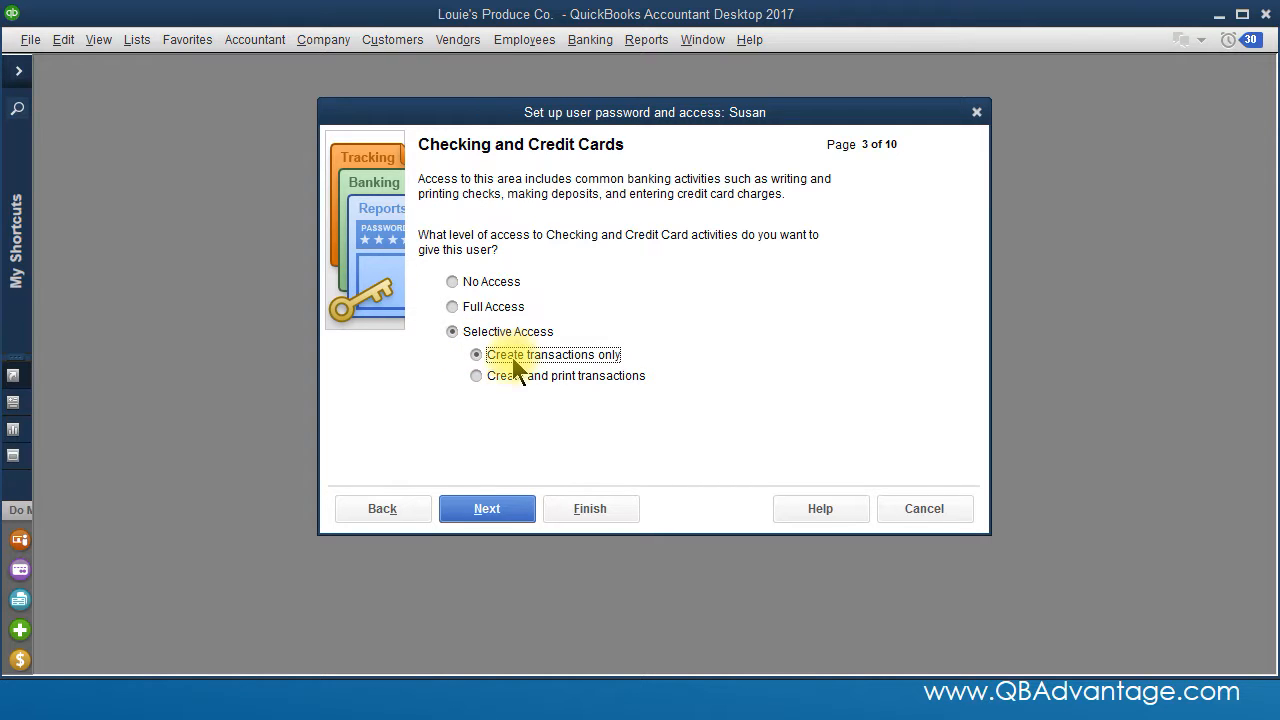
left_click(490, 513)
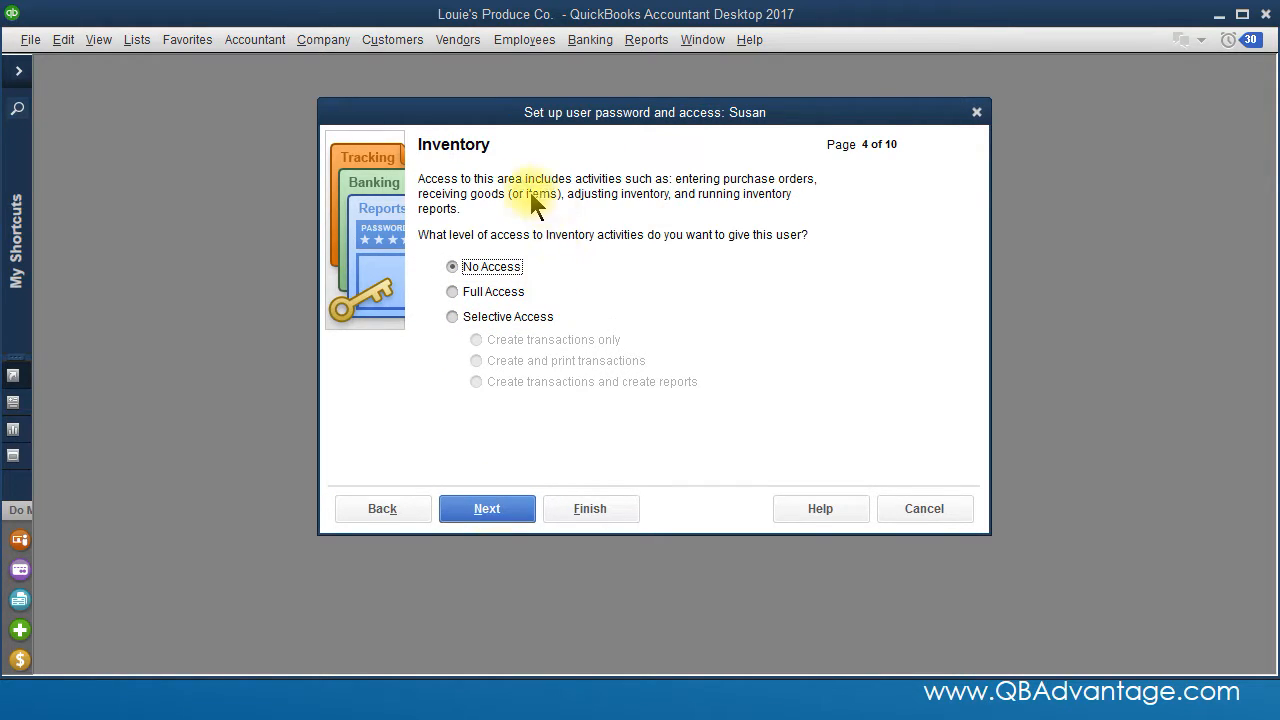
Grant the user full access to both Inventory and Time Tracking.
left_click(452, 291)
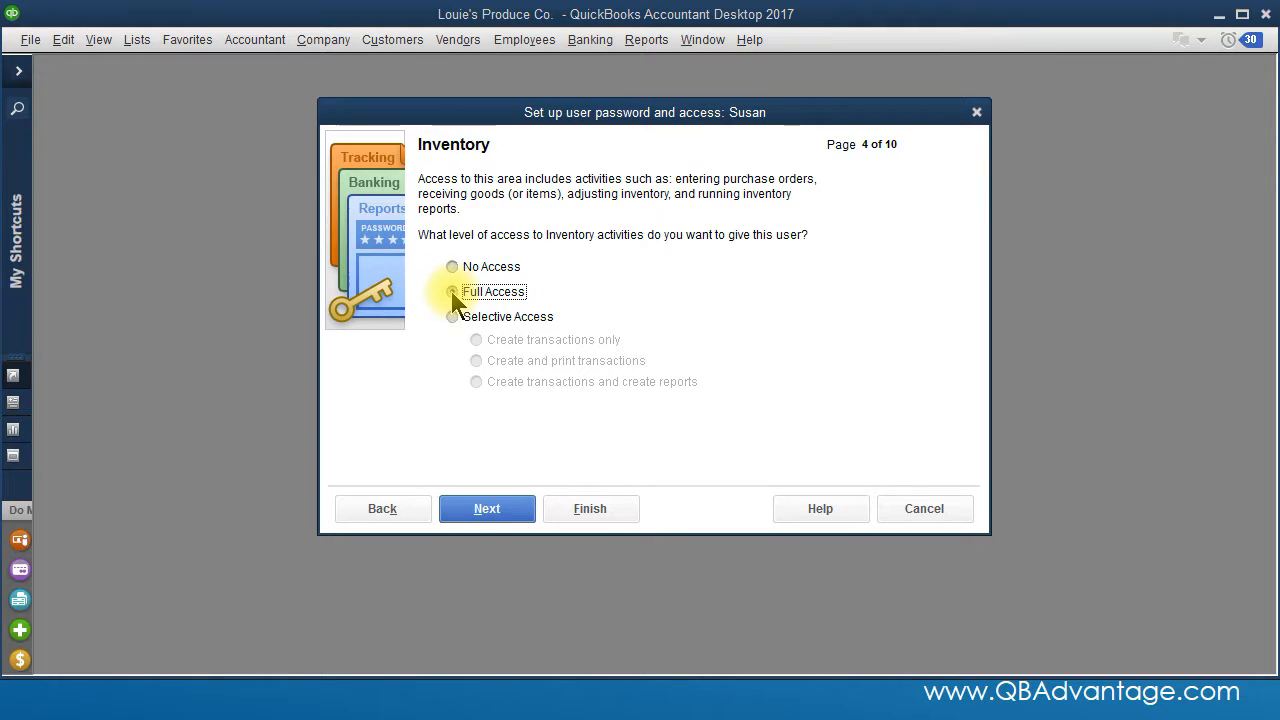
left_click(490, 512)
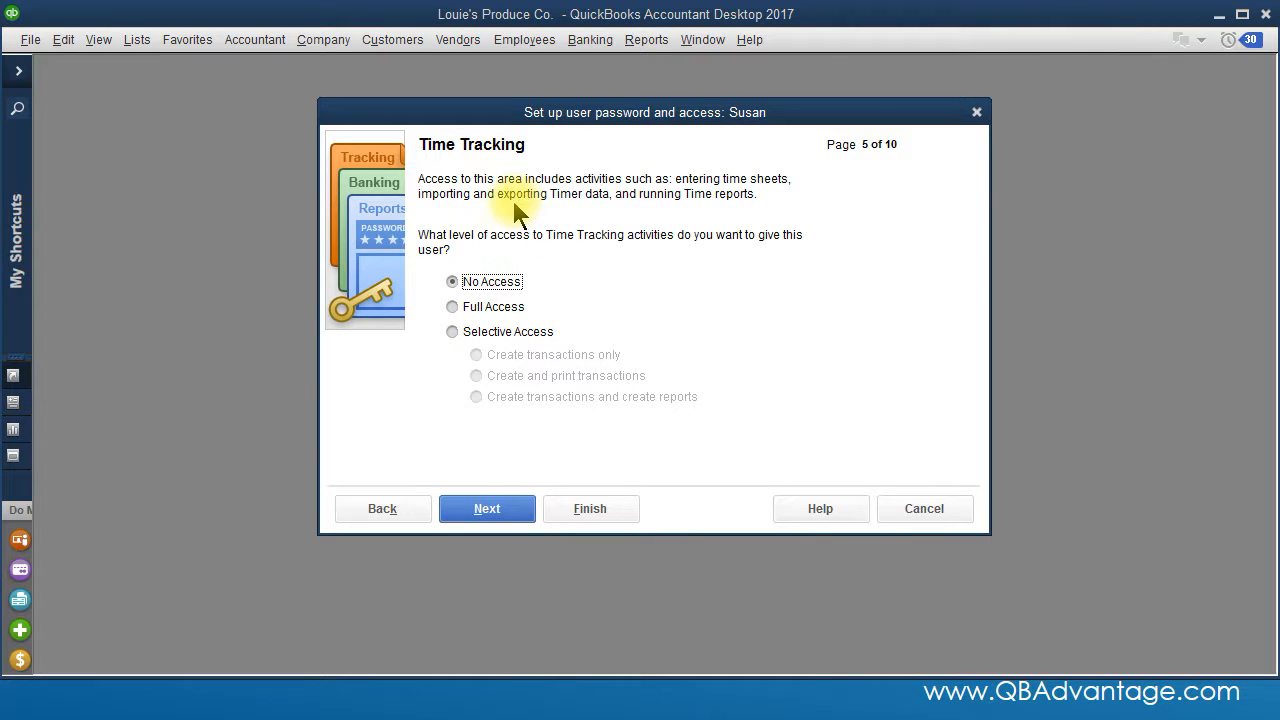
left_click(452, 307)
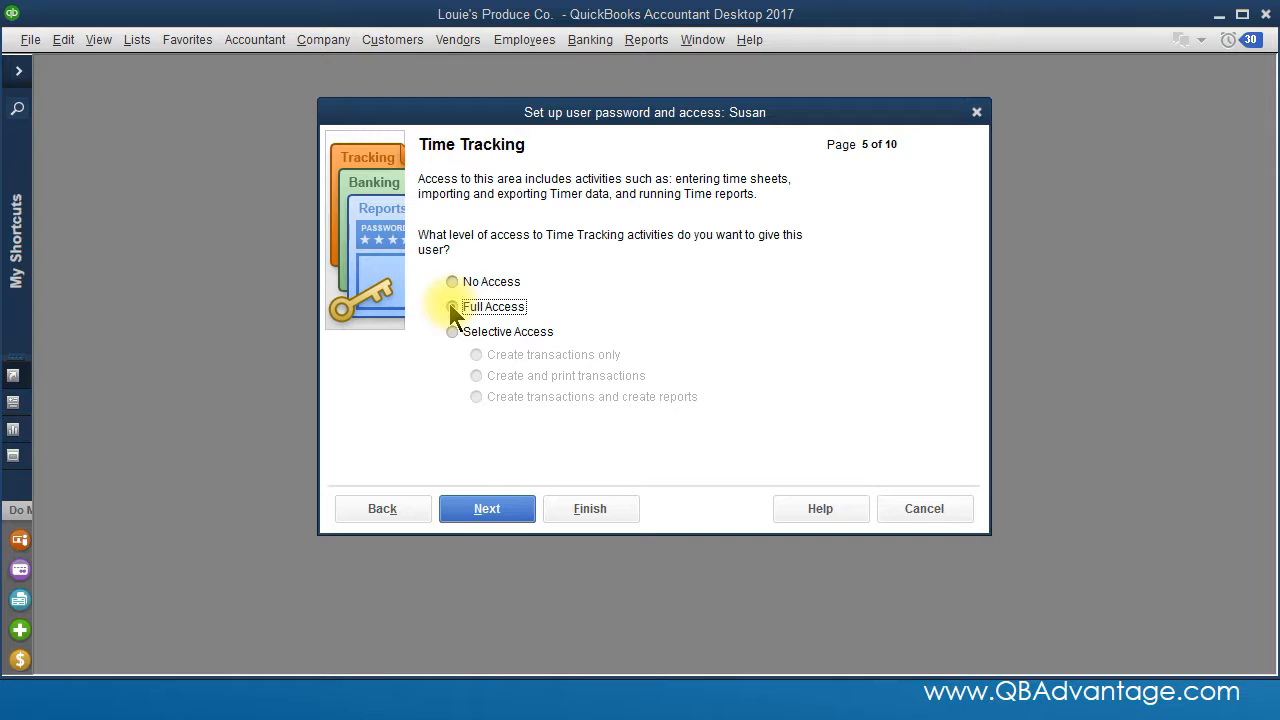
left_click(490, 510)
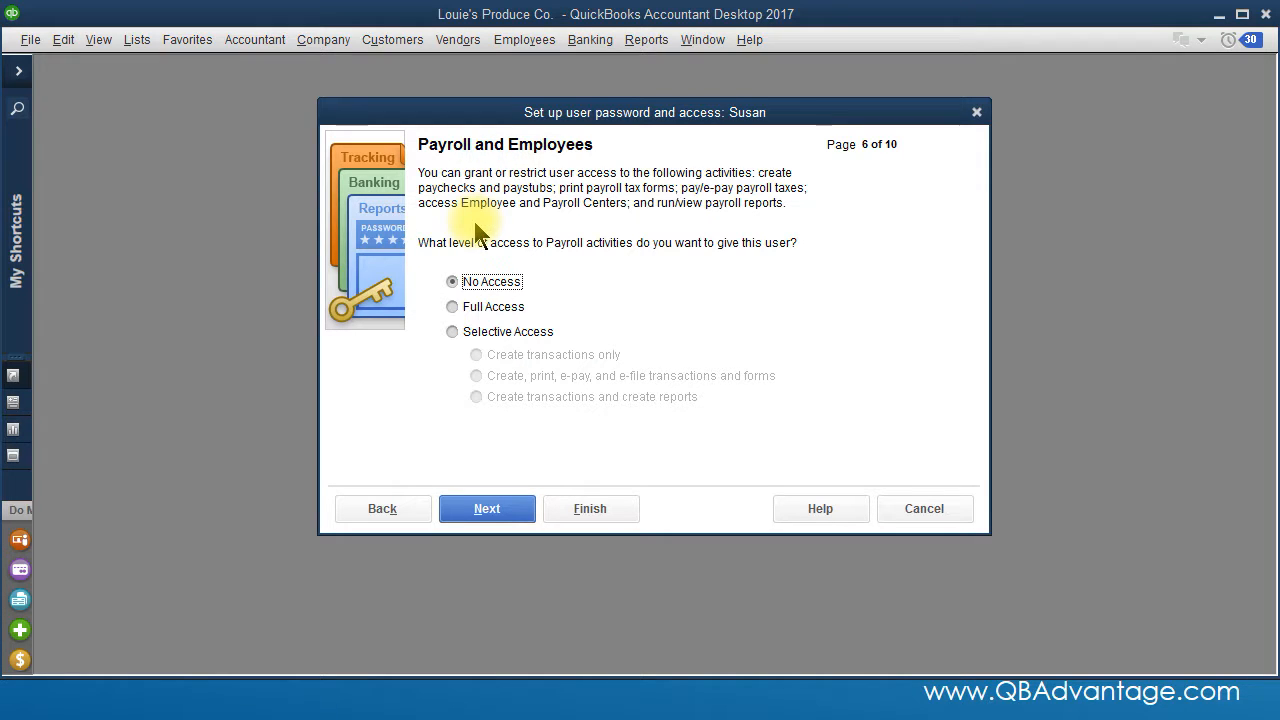
Leave Payroll and Employees at No Access and grant full access to Sensitive Accounting Activities.
left_click(487, 509)
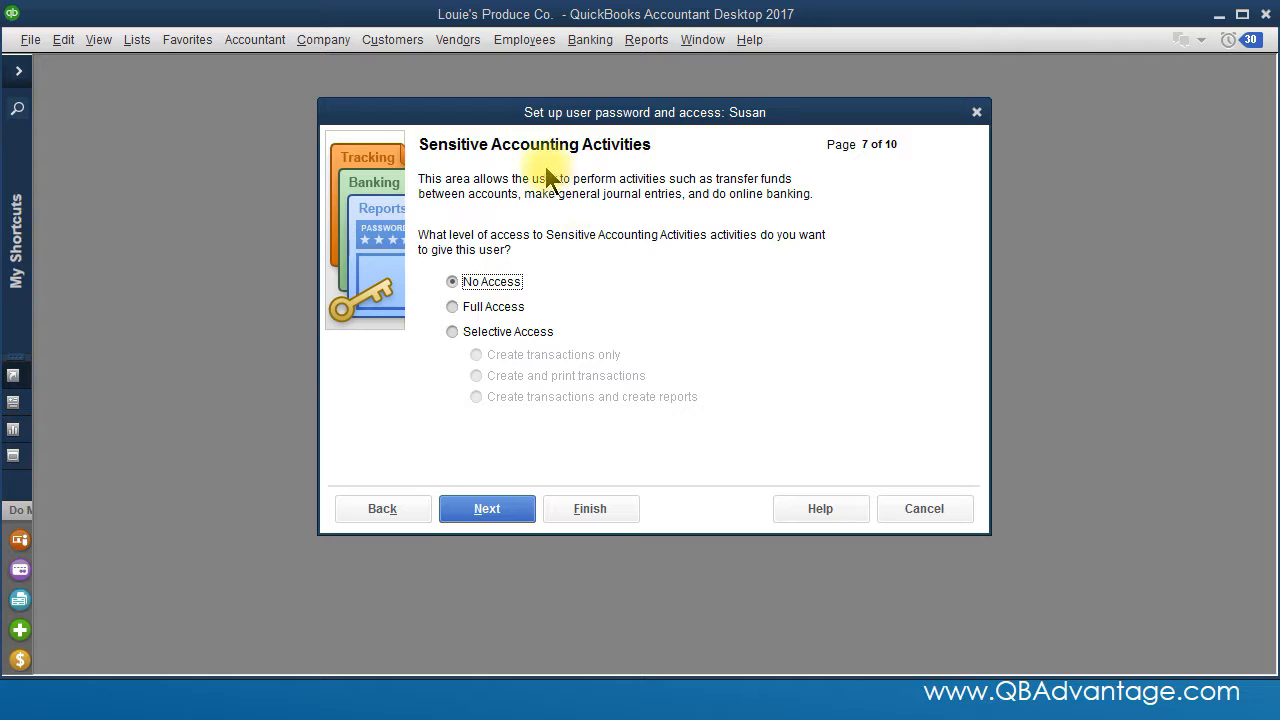
left_click(452, 308)
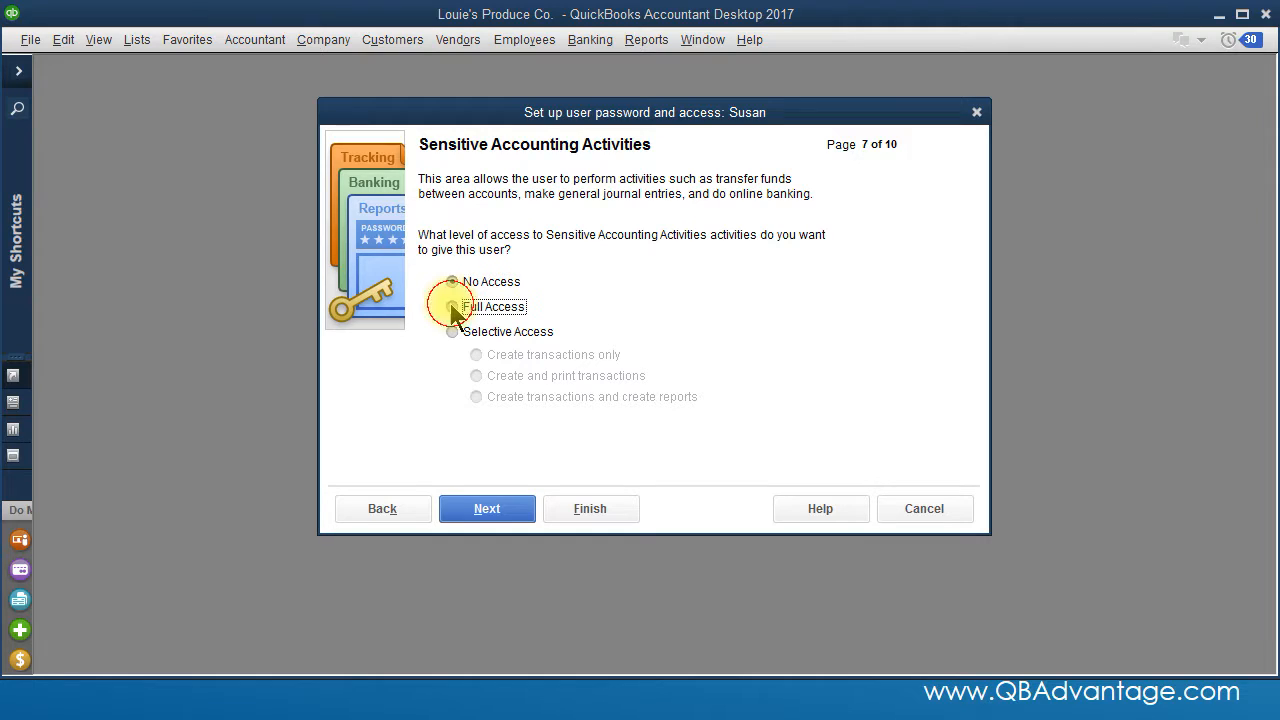
left_click(493, 511)
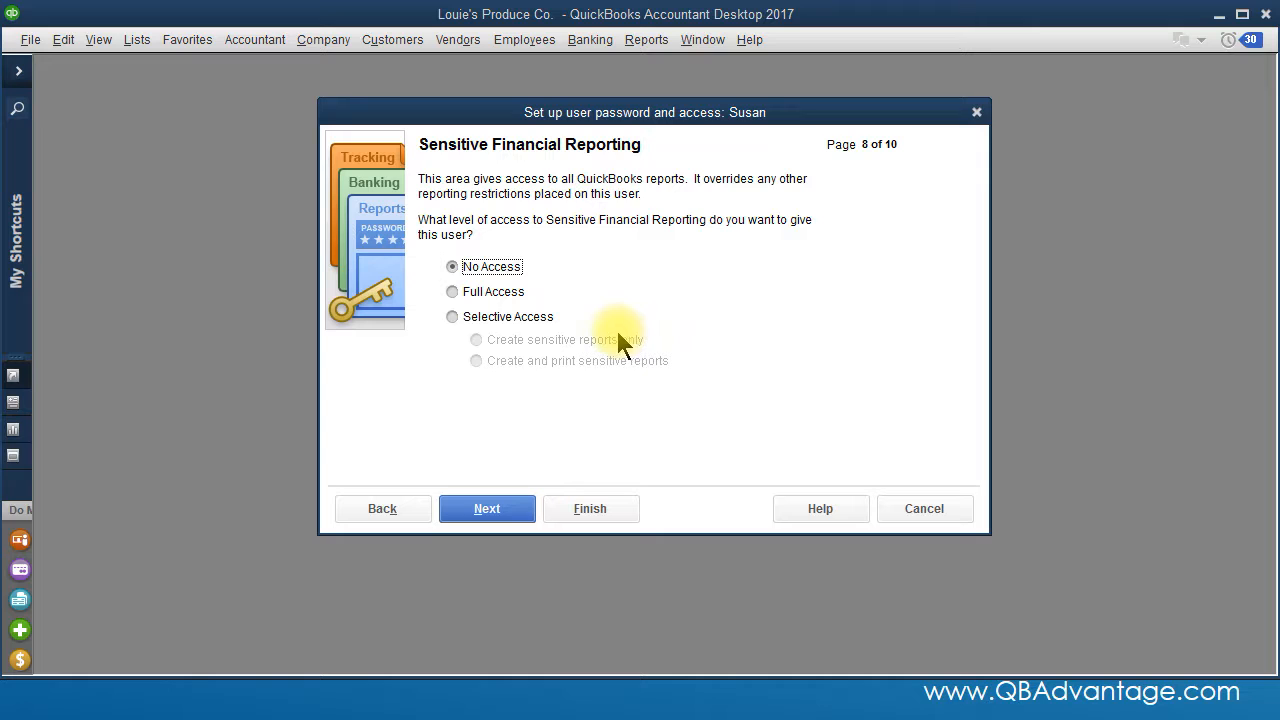
Grant the user full access to Sensitive Financial Reporting.
left_click(455, 317)
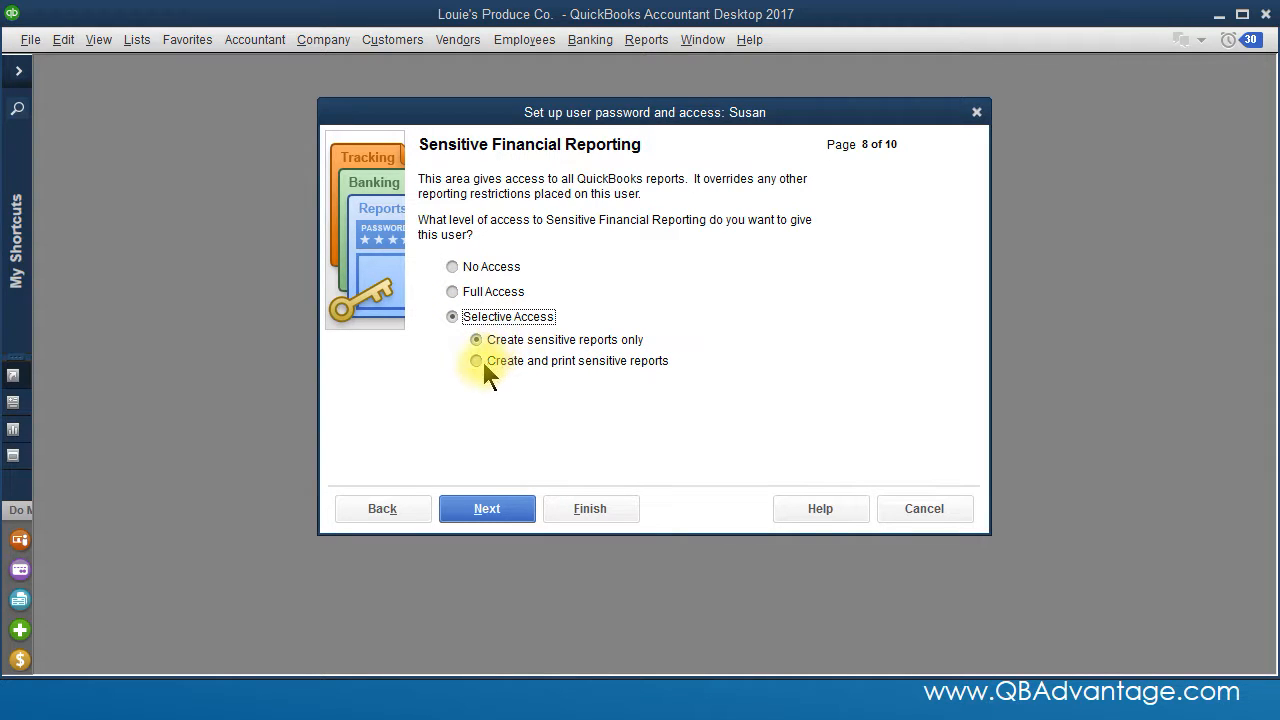
left_click(477, 362)
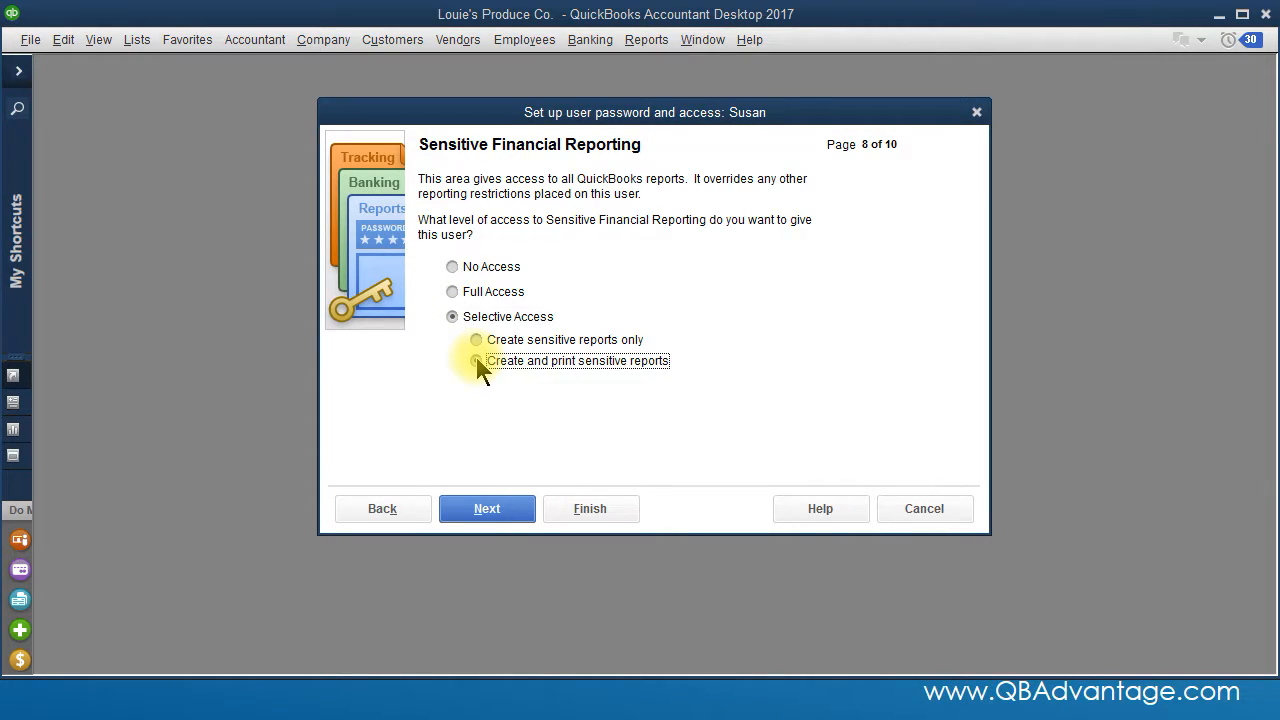
left_click(452, 291)
left_click(491, 521)
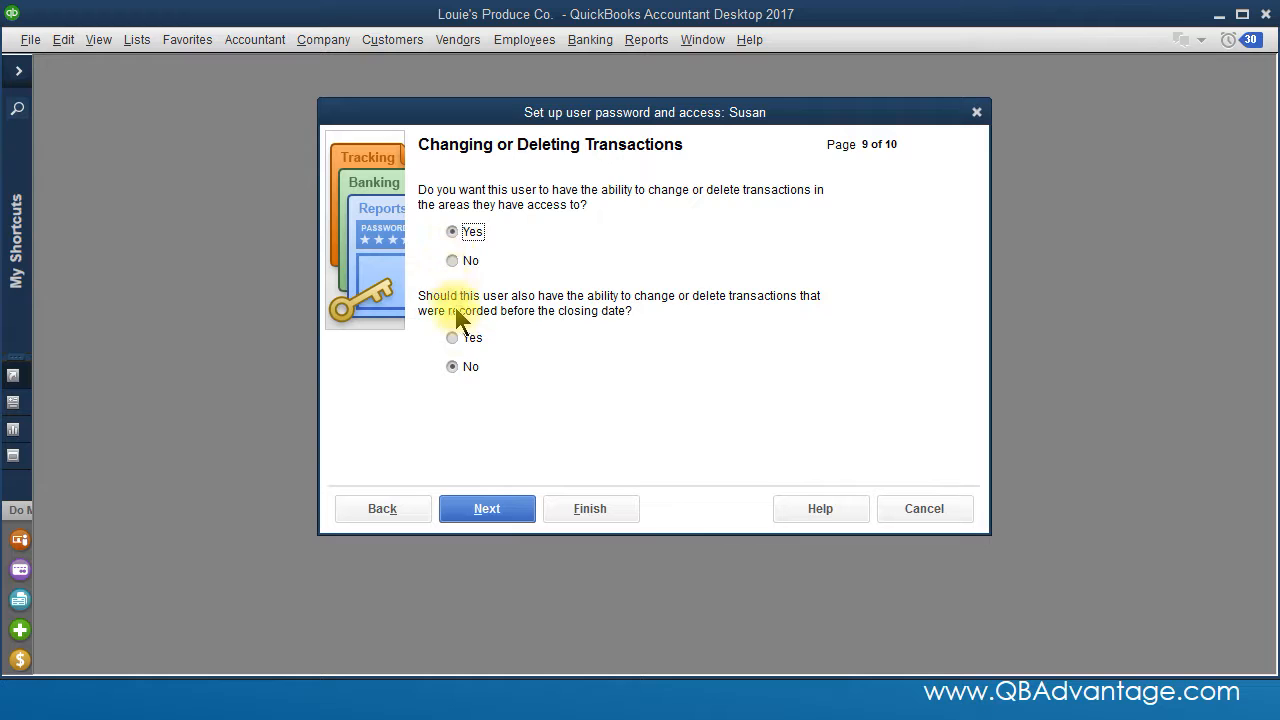
Allow changing or deleting transactions but not those before the closing date, and finish the user setup after reviewing the access summary.
left_click(474, 367)
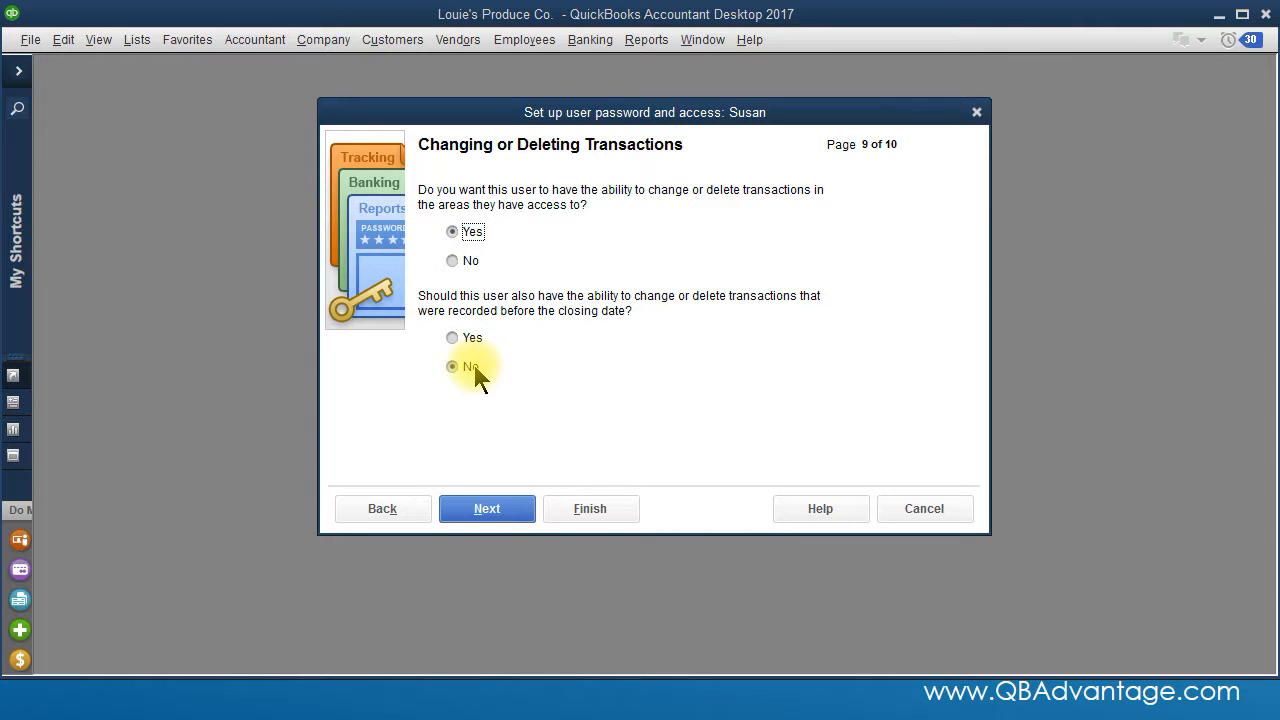
left_click(510, 520)
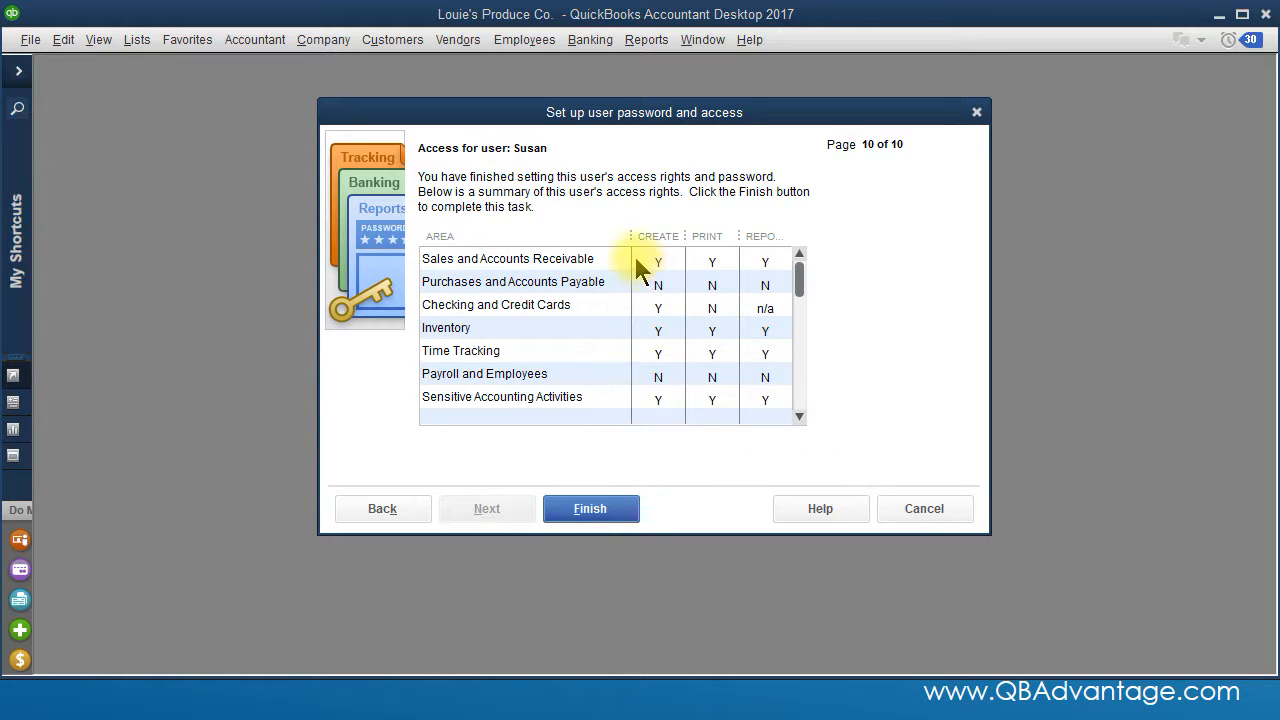
left_click(799, 416)
left_click(799, 416)
left_click(799, 416)
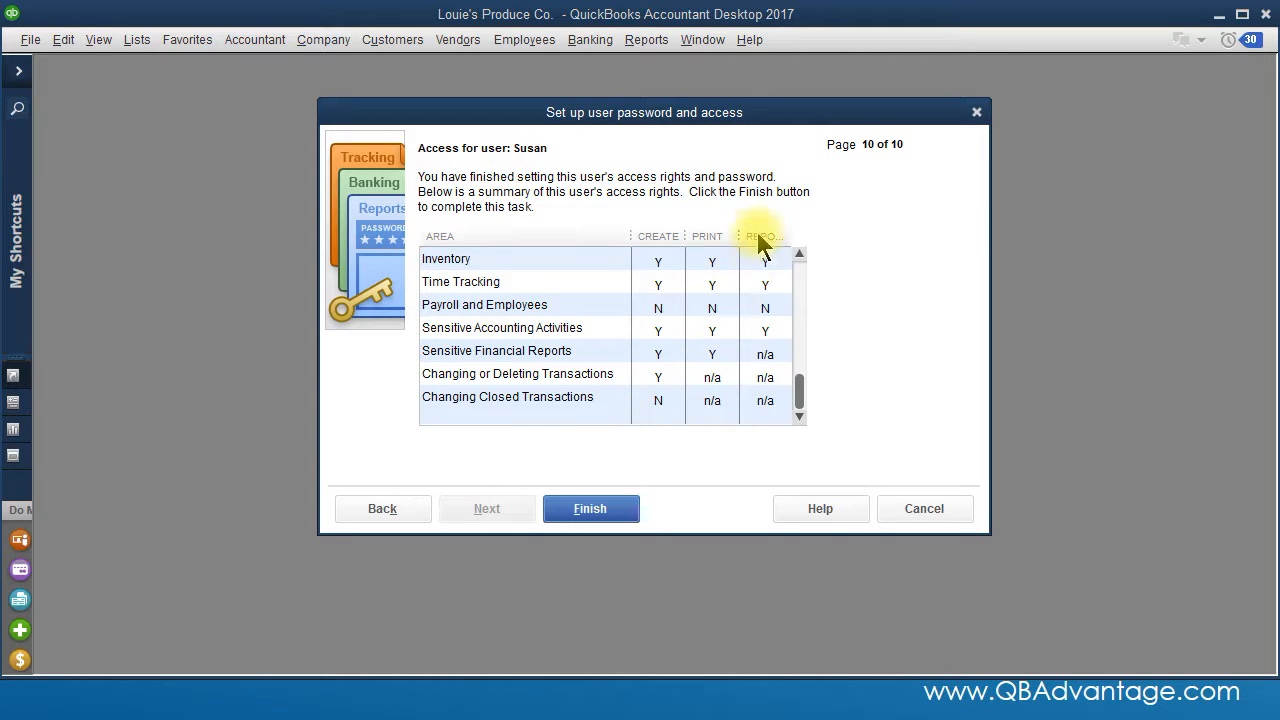
left_click(597, 514)
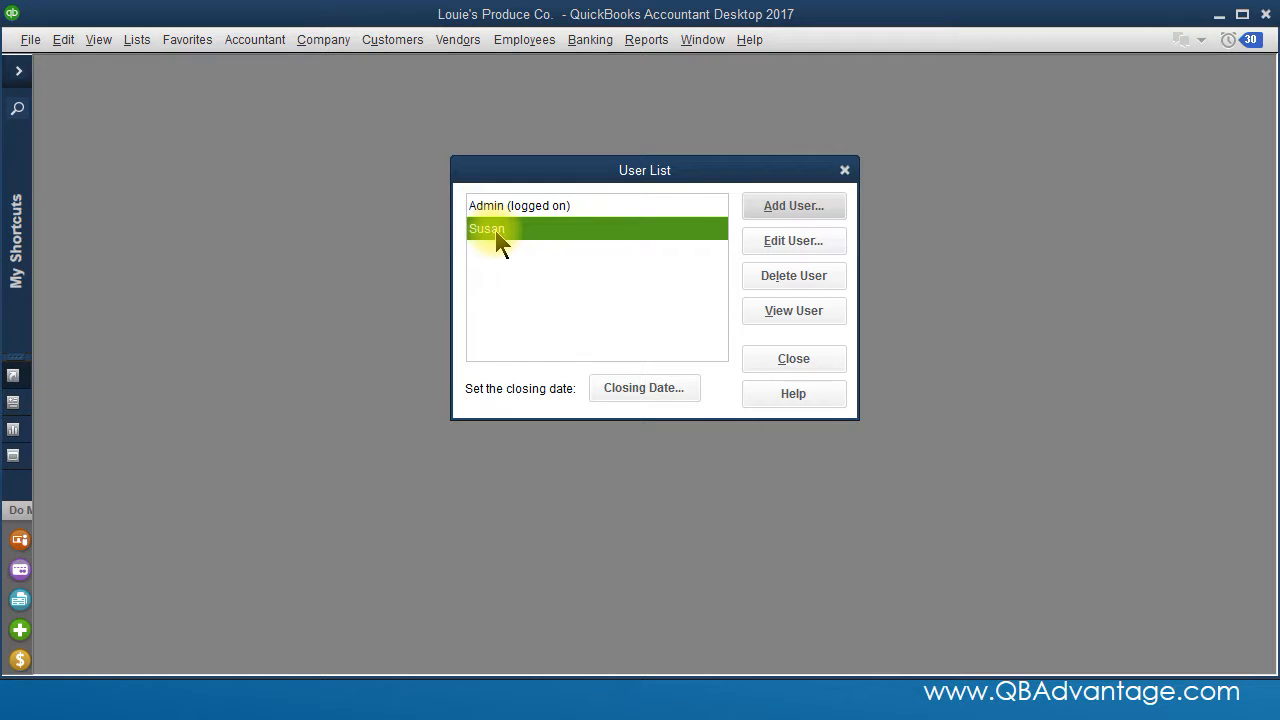
Reopen the new user's settings for editing, go through every access page without changes, and finish.
left_click(790, 243)
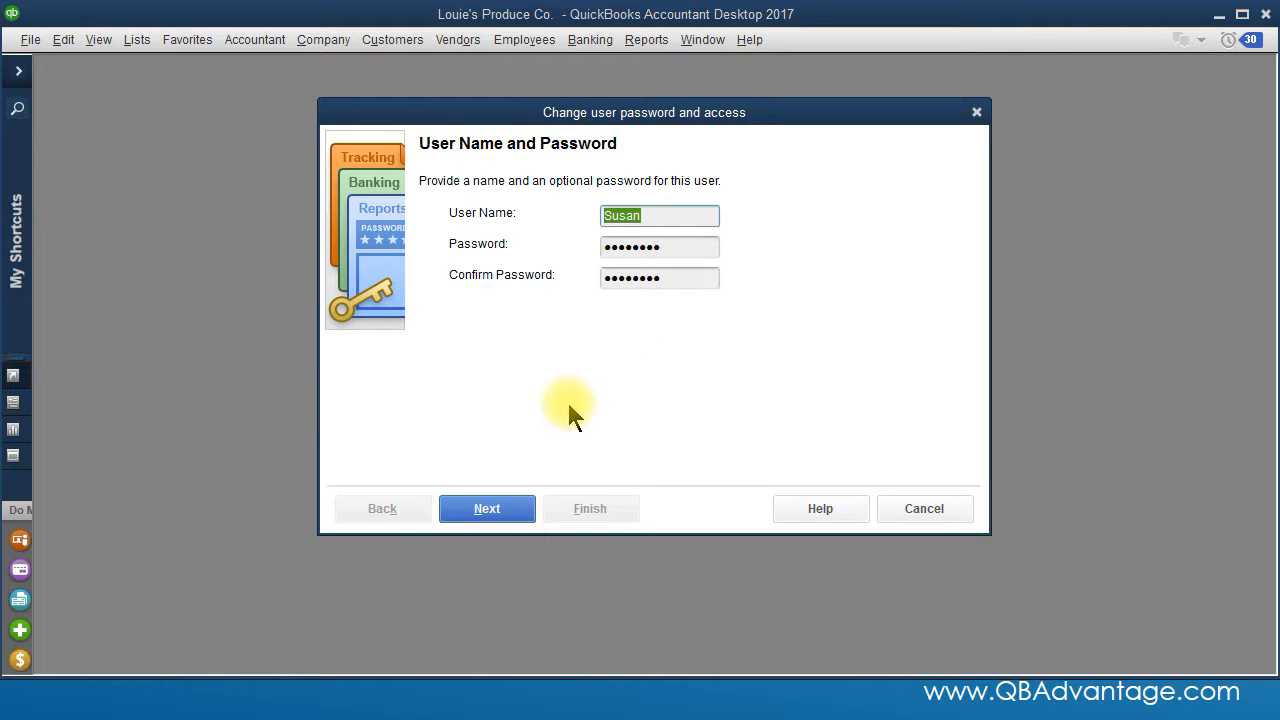
left_click(501, 518)
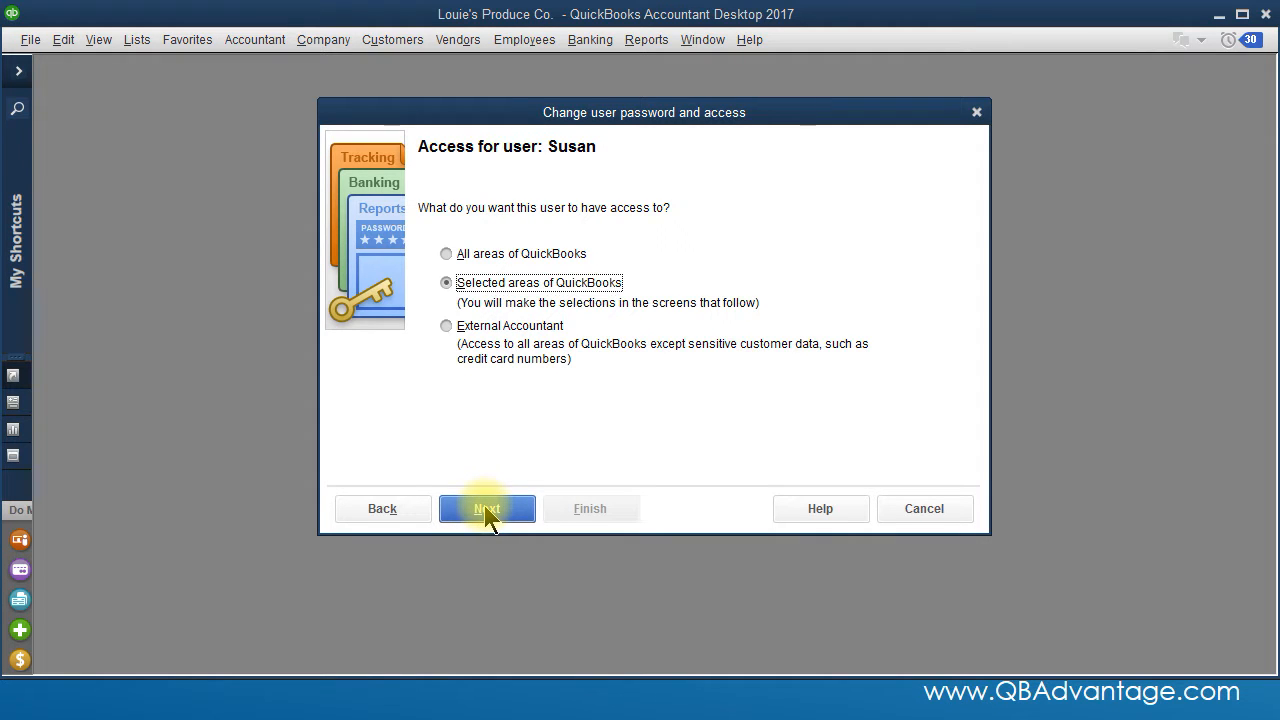
left_click(488, 512)
left_click(488, 512)
left_click(488, 512)
left_click(486, 512)
left_click(486, 512)
left_click(486, 512)
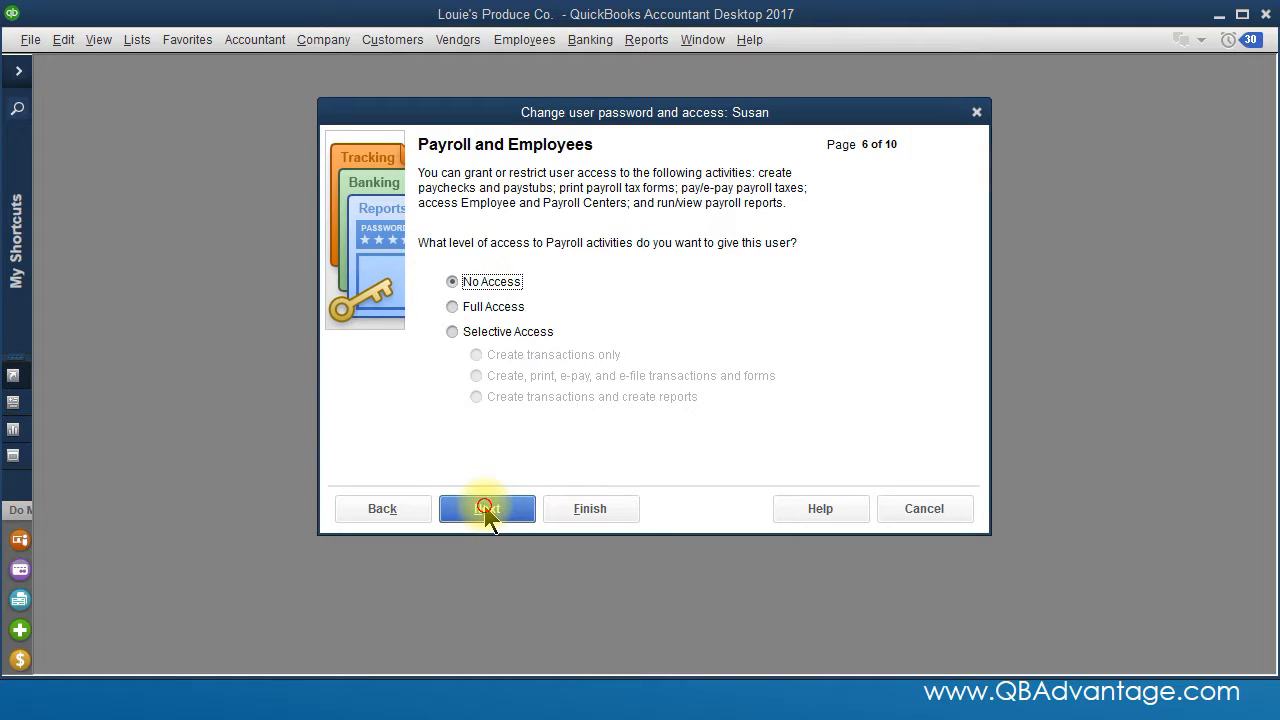
left_click(487, 512)
left_click(487, 512)
left_click(487, 512)
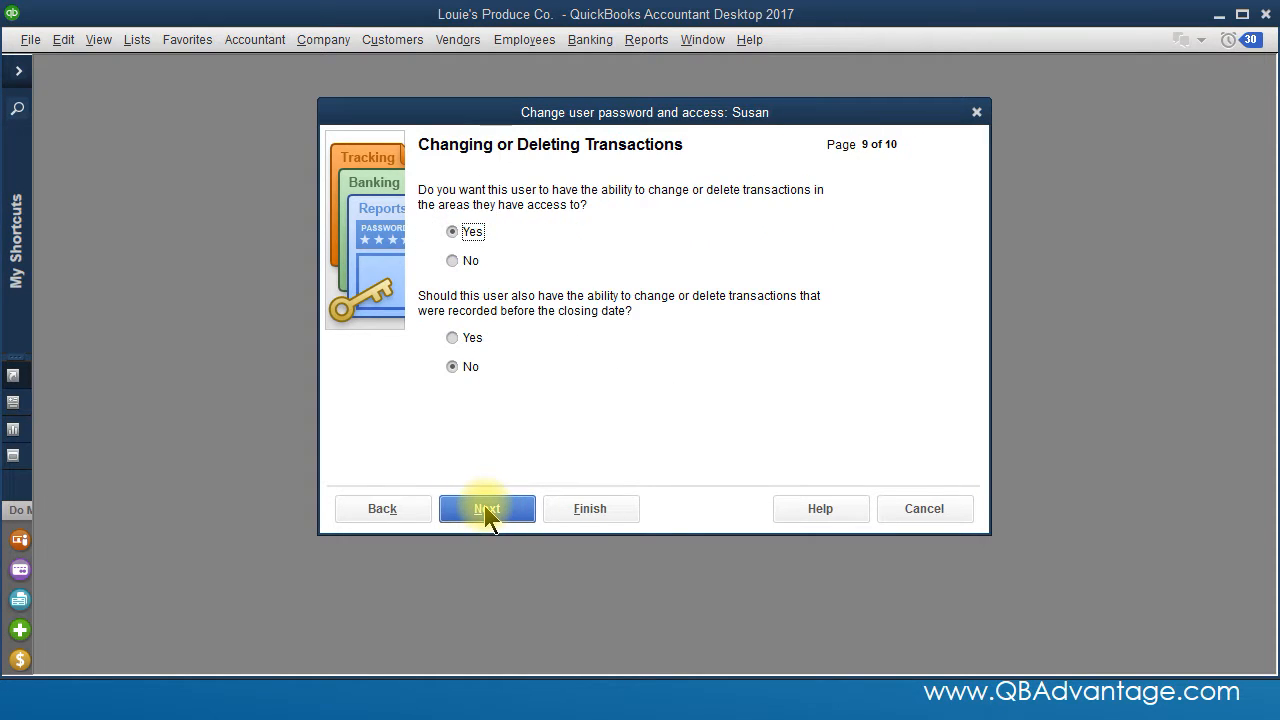
left_click(487, 512)
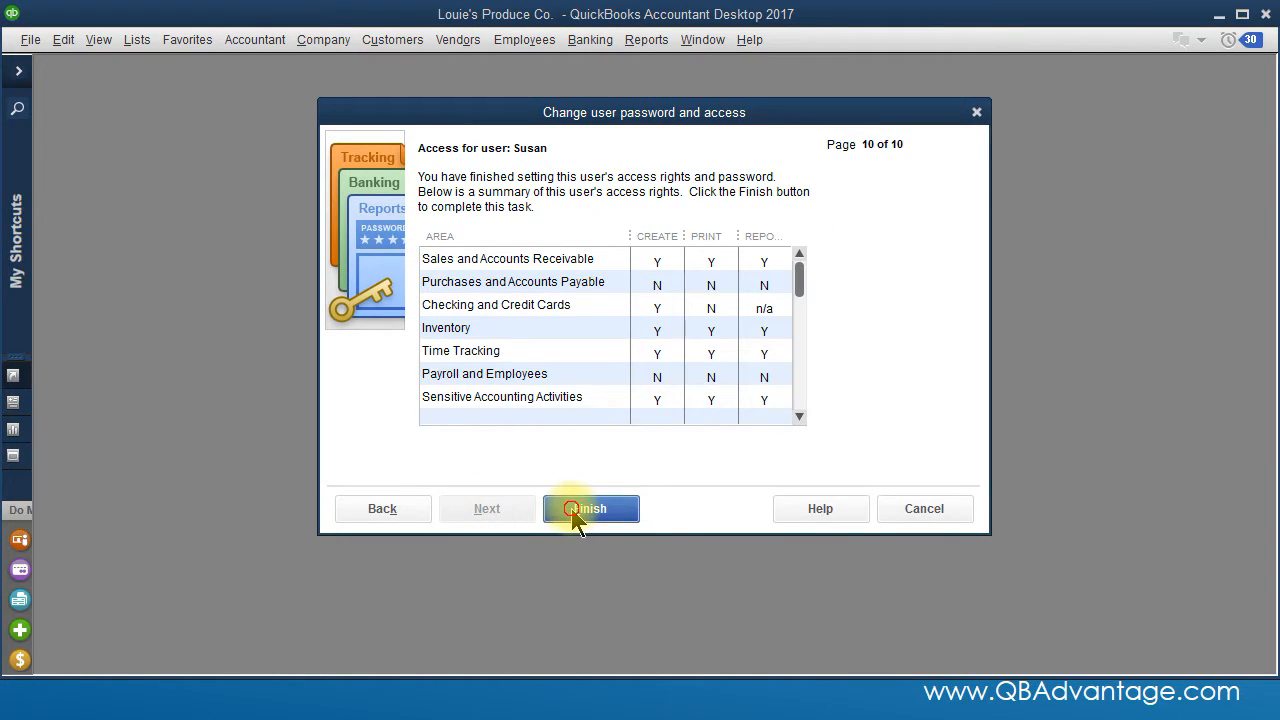
left_click(577, 514)
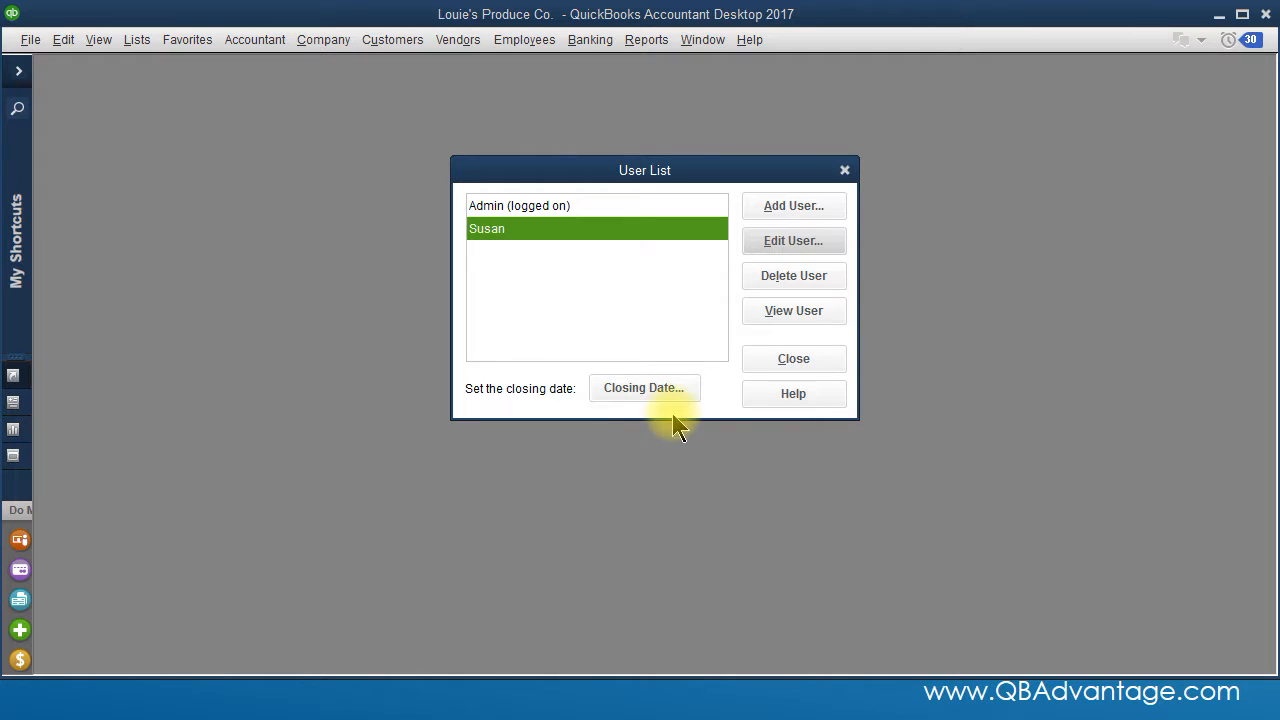
View the new user's access rights summary and close the user list.
left_click(794, 312)
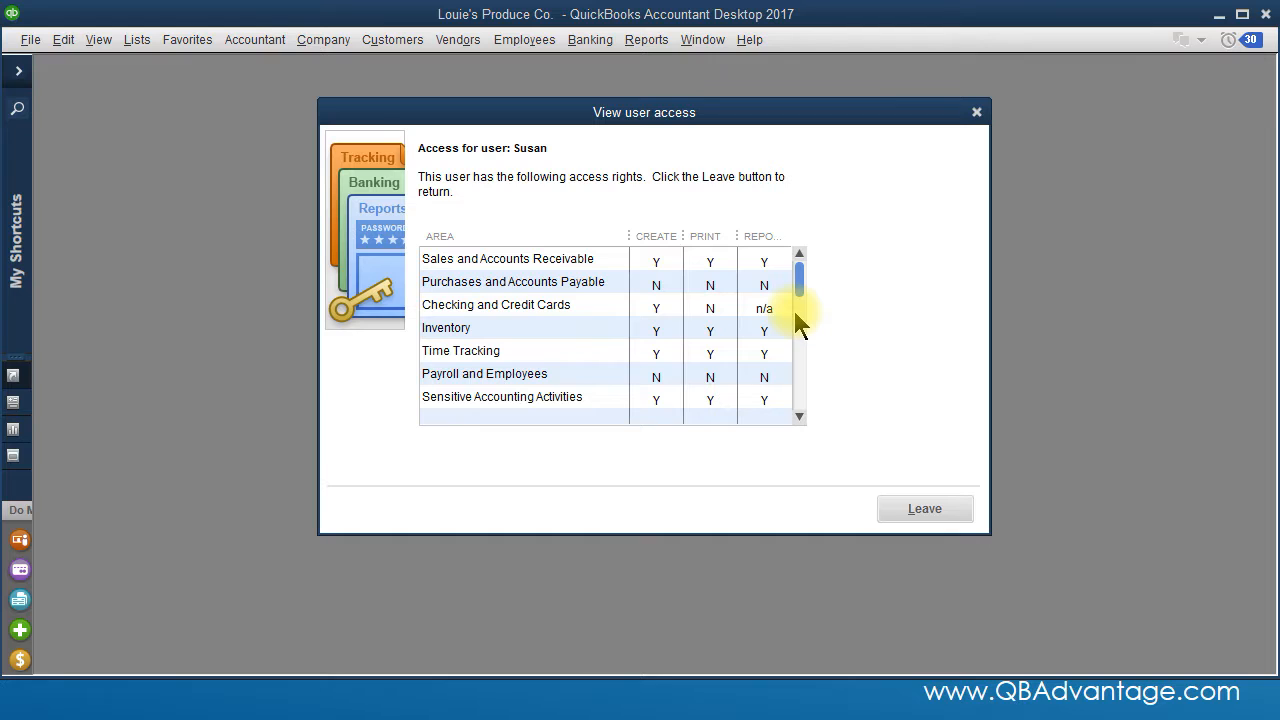
left_click(925, 512)
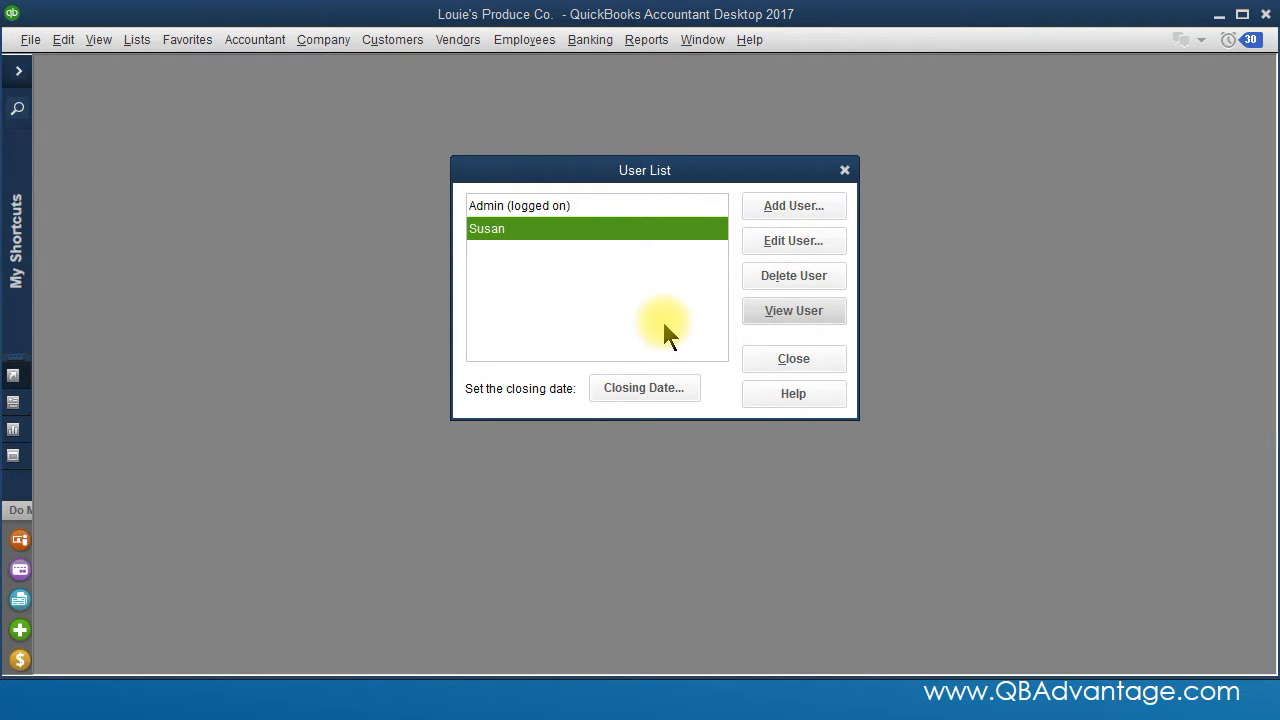
left_click(779, 357)
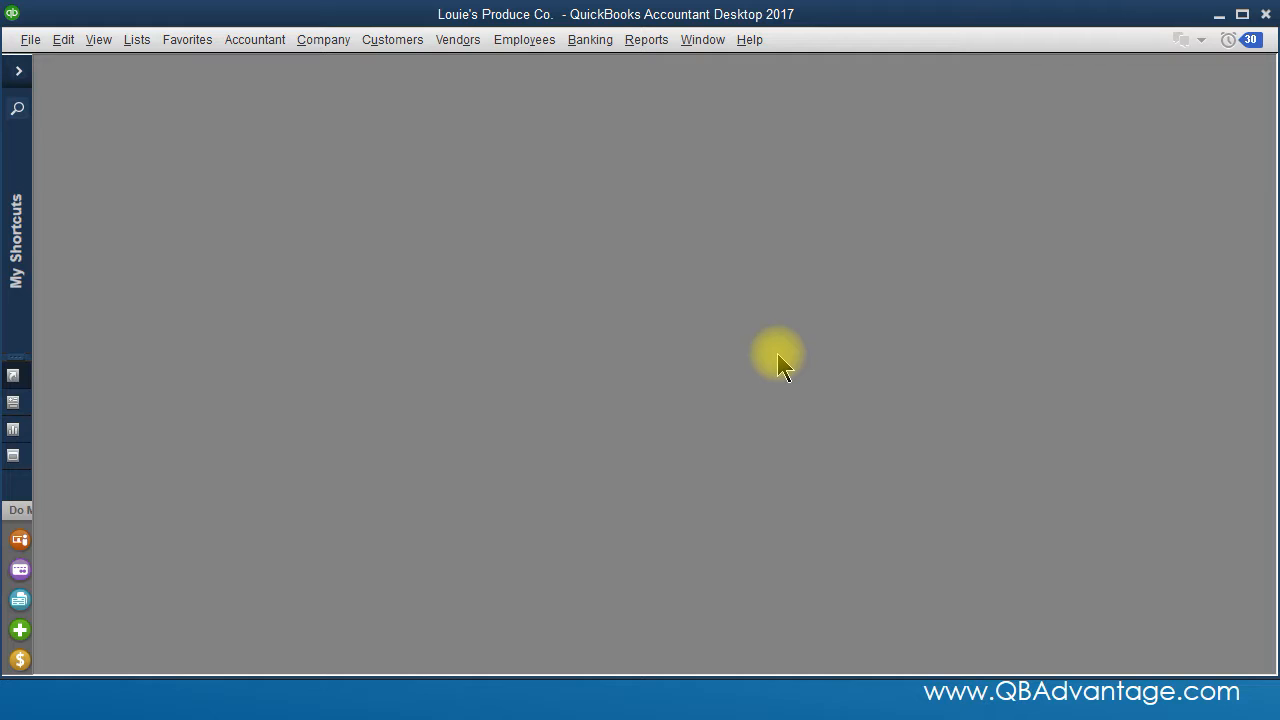